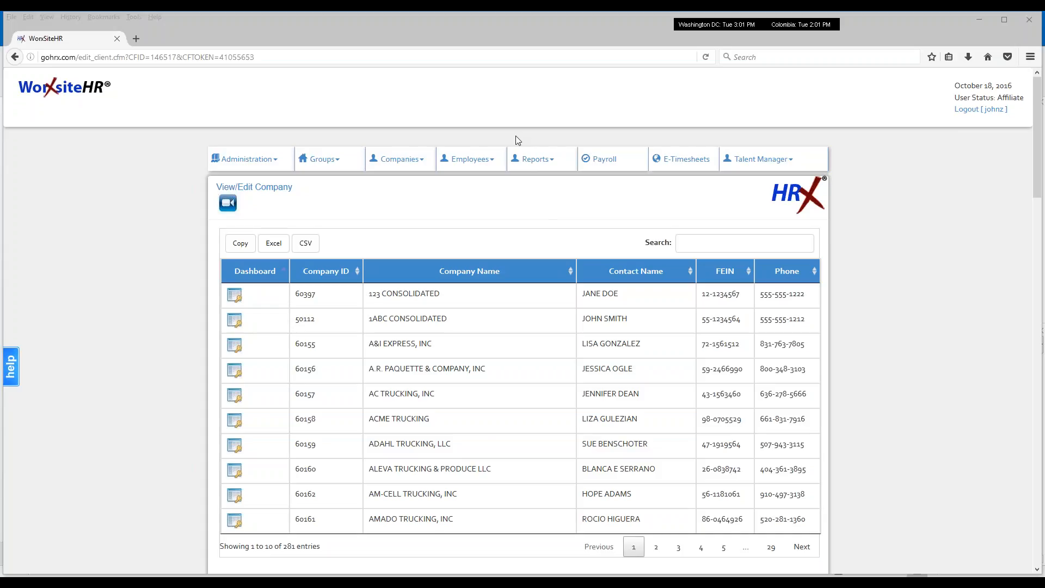
Open the Add Employee form and choose WorXsiteHR Insurance Solutions as the group.
left_click(476, 160)
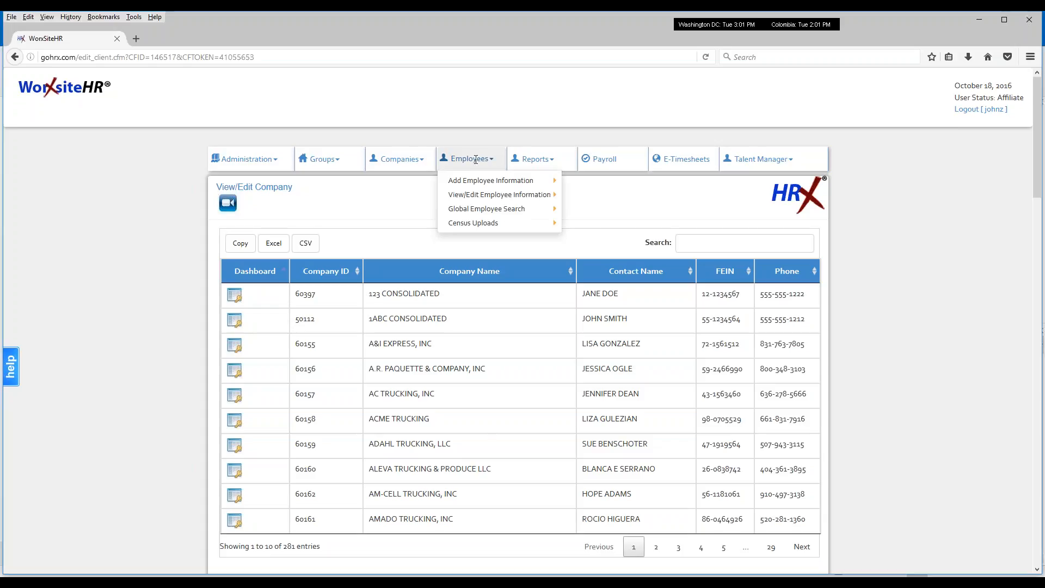
left_click(485, 180)
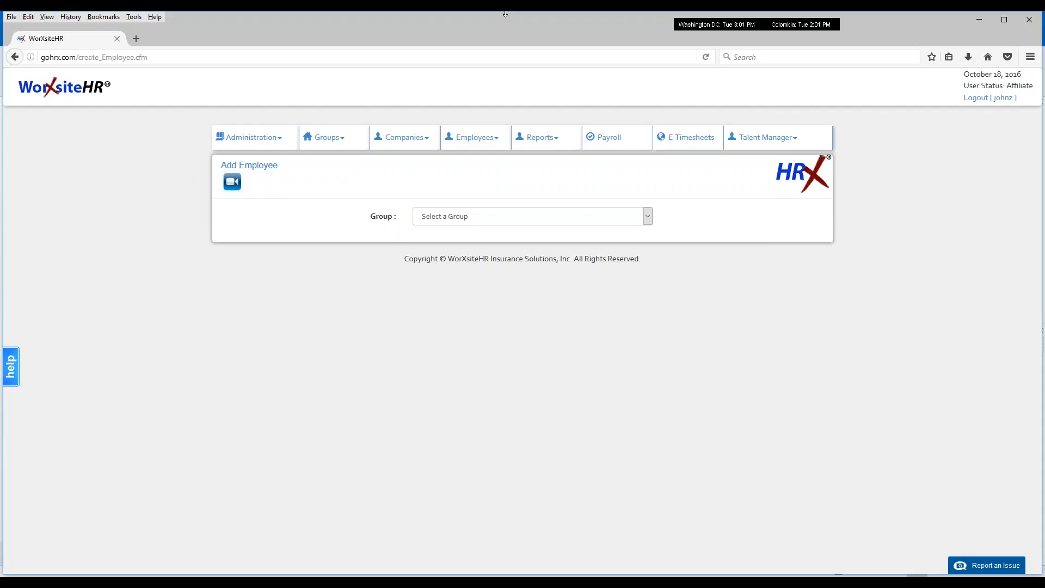
left_click(467, 221)
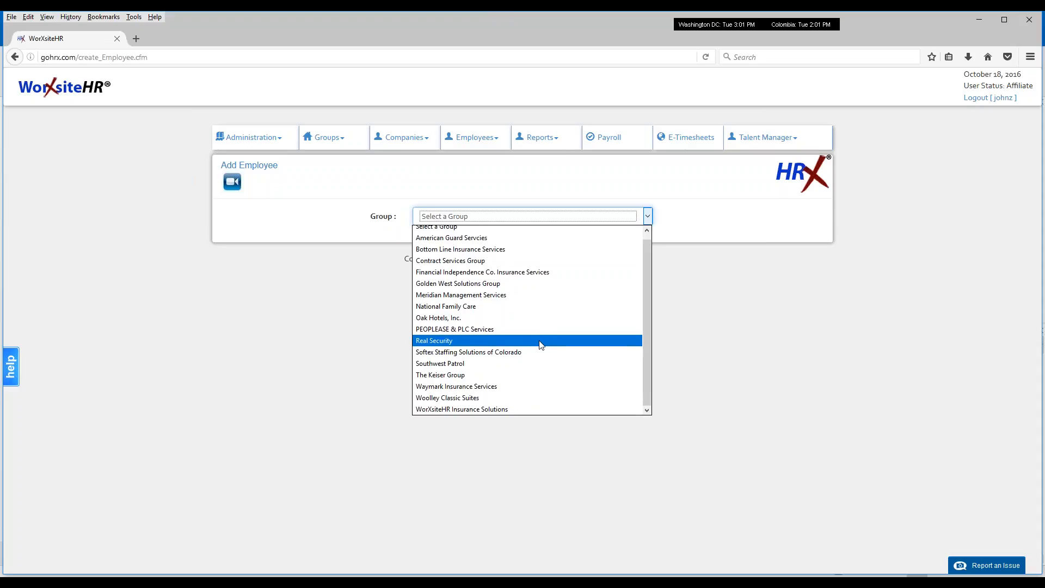
left_click(487, 407)
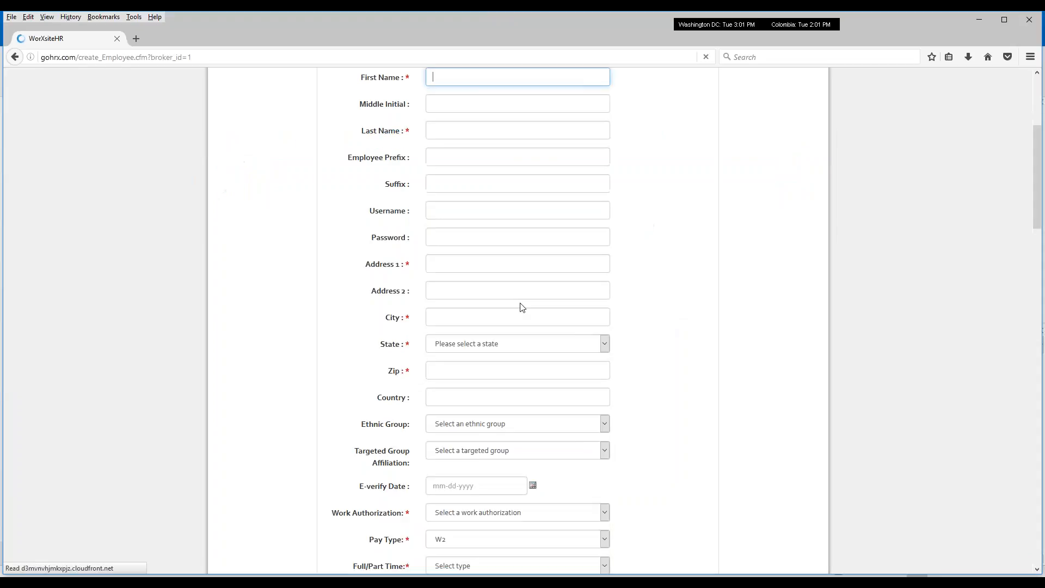
scroll(719, 355, "up", 2)
scroll(724, 370, "up", 2)
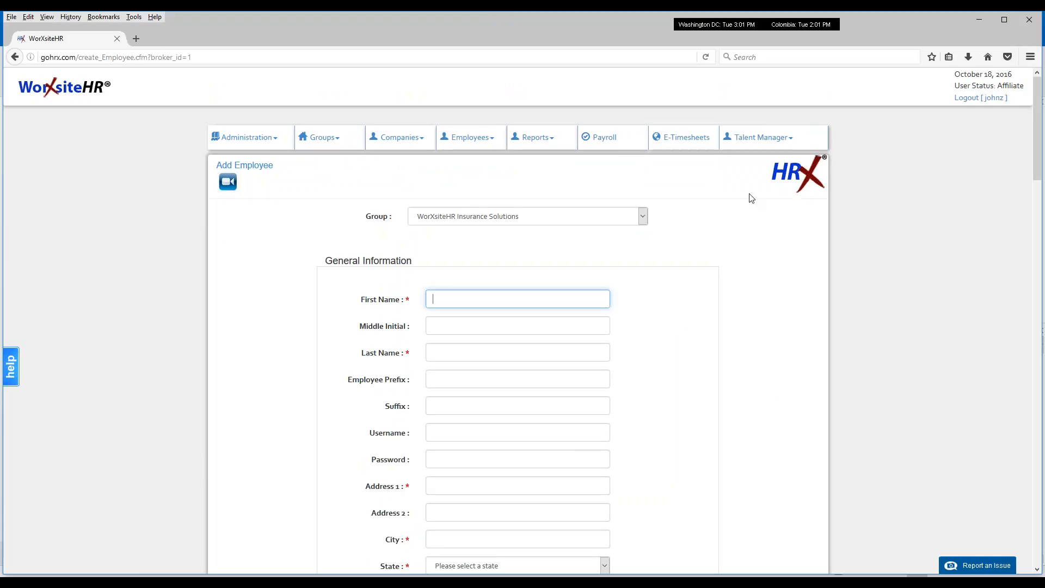
Fill in the employee's first and last name in General Information.
type("John")
key("Tab")
key("Tab")
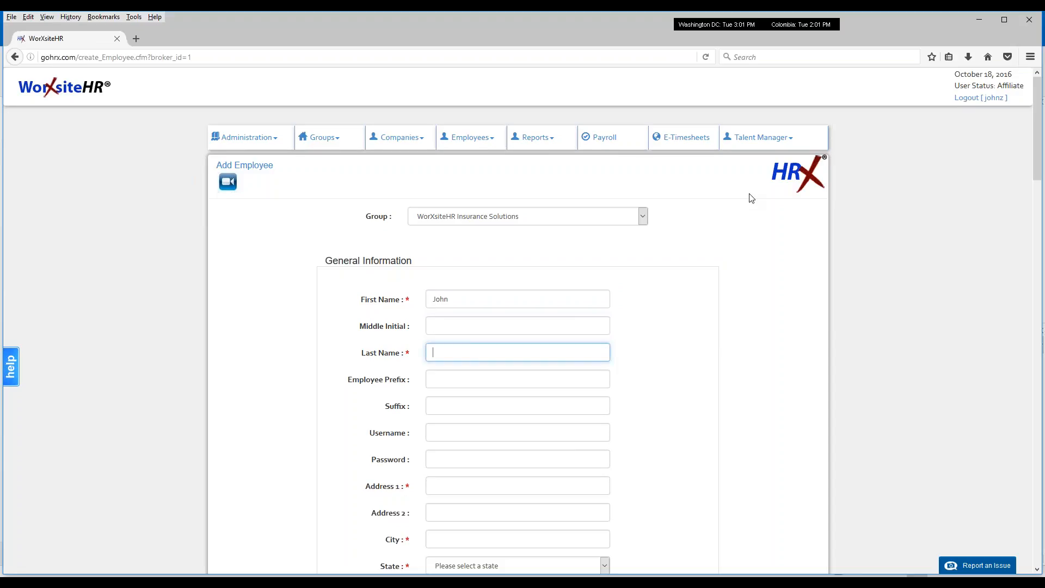
type("Smith")
Fill in the employee's street address, city and zip code, and set the state to California.
left_click(473, 486)
type("some street")
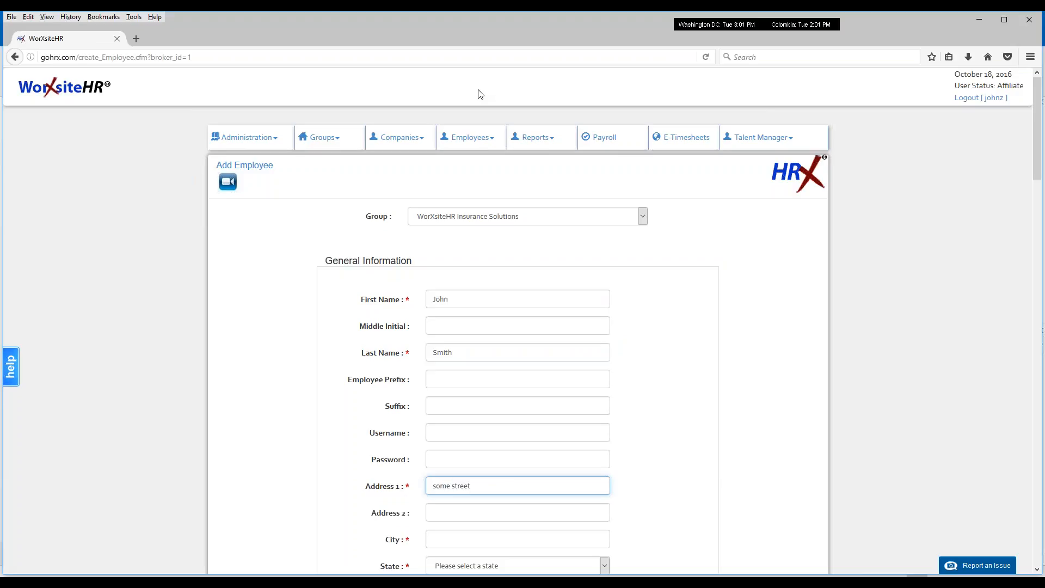
left_click(521, 538)
type("some city")
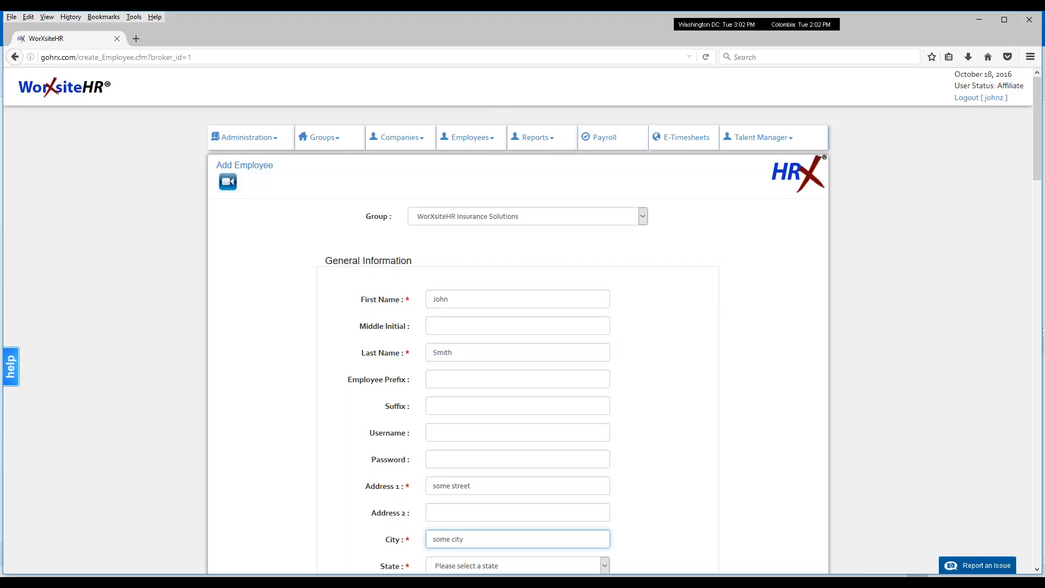
scroll(520, 286, "down", 4)
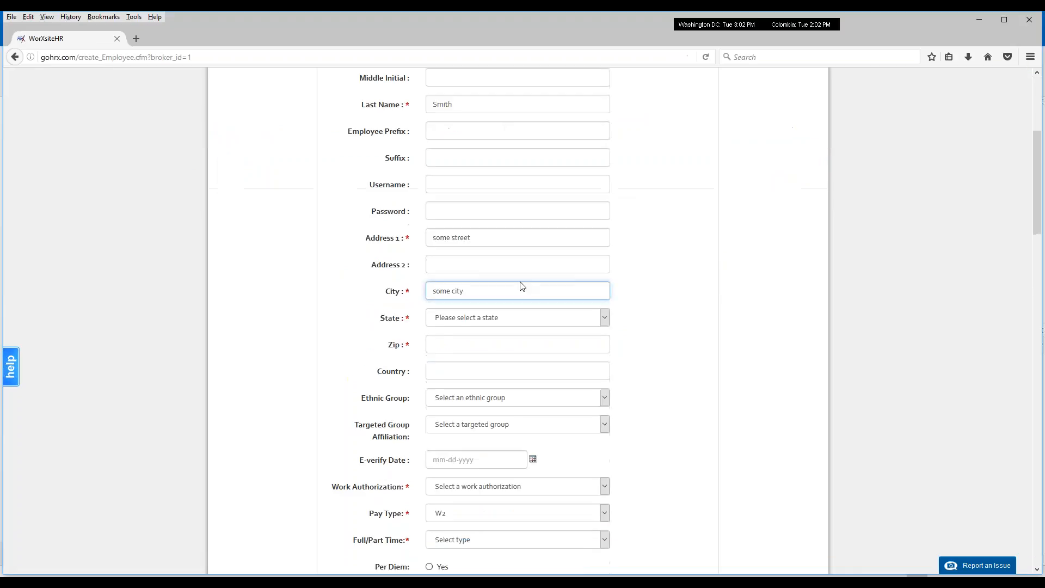
key("Tab")
key("c")
key("Tab")
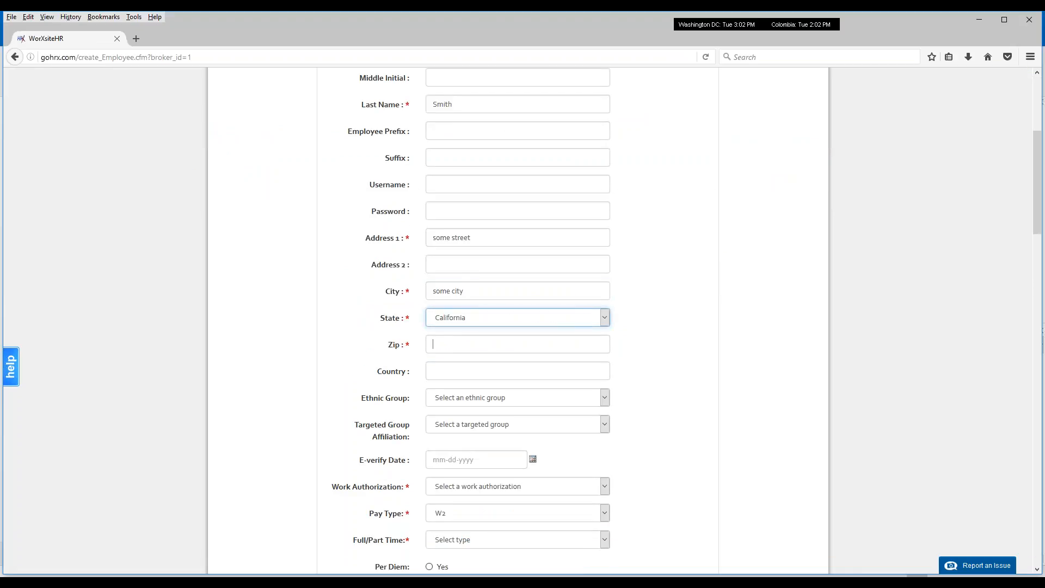
type("90045")
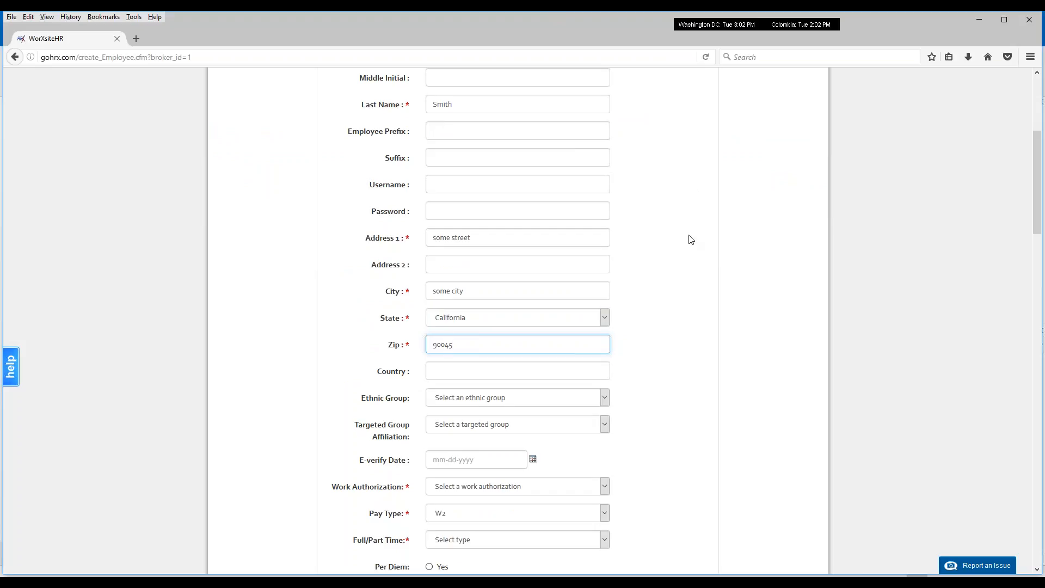
Choose US Citizen as the work authorization, W2 as the pay type and Full Time as the employment type.
scroll(688, 235, "down", 3)
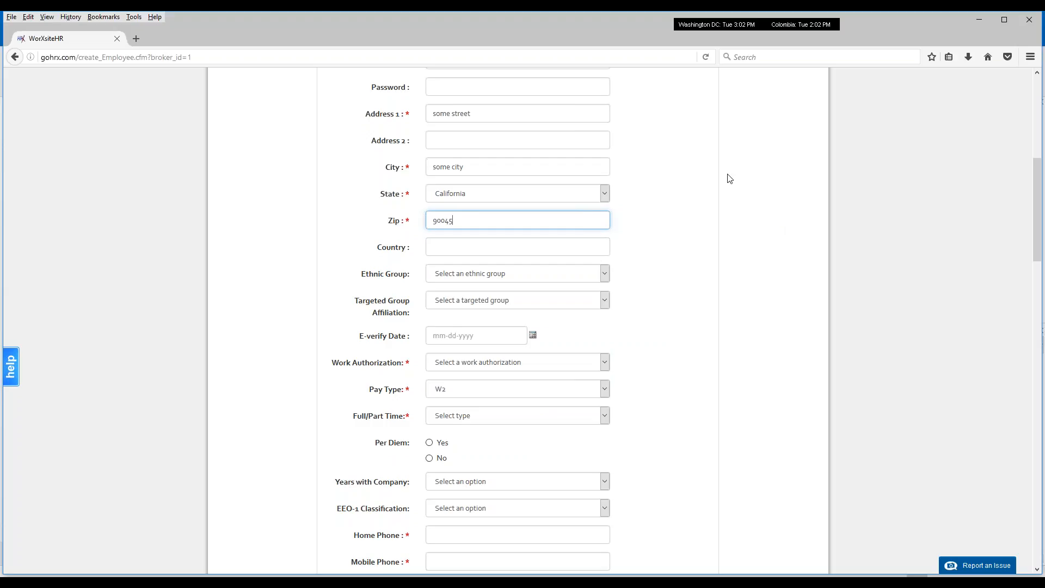
left_click(491, 366)
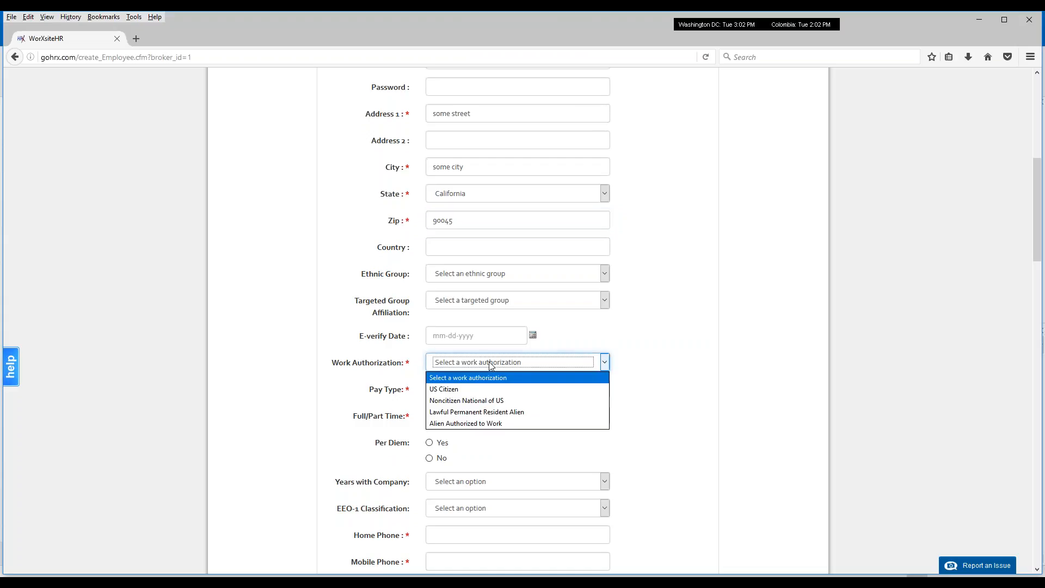
left_click(466, 390)
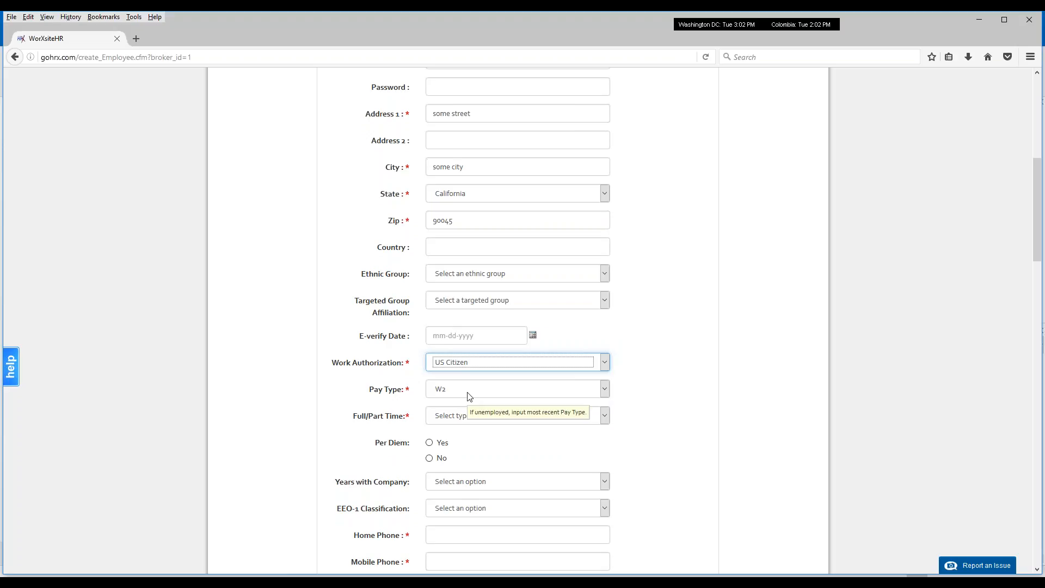
left_click(469, 395)
left_click(468, 397)
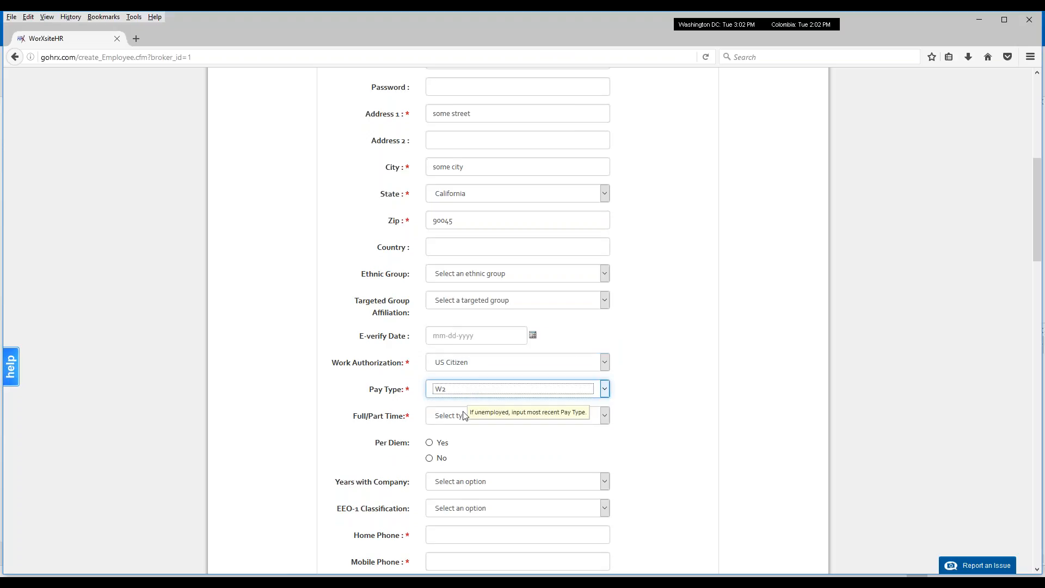
left_click(462, 416)
left_click(458, 455)
Set the employee's EEO-1 classification to Executive.
scroll(702, 373, "down", 5)
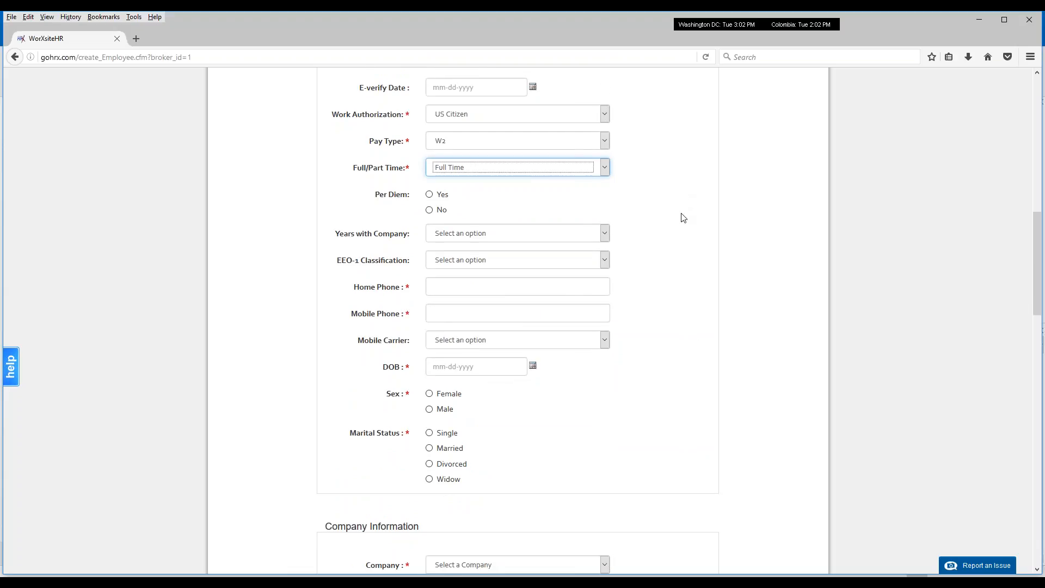
scroll(784, 330, "down", 1)
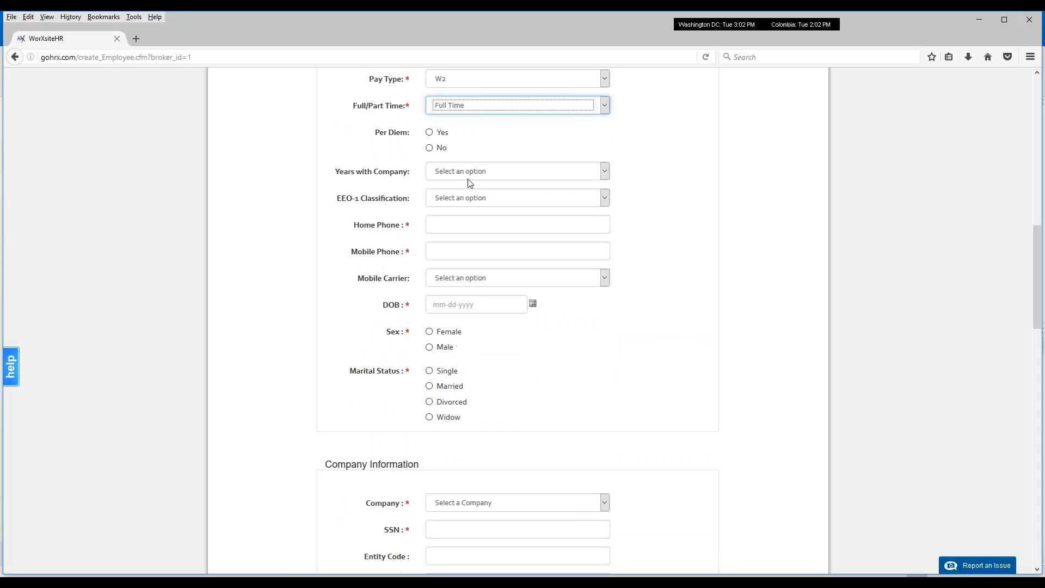
left_click(461, 200)
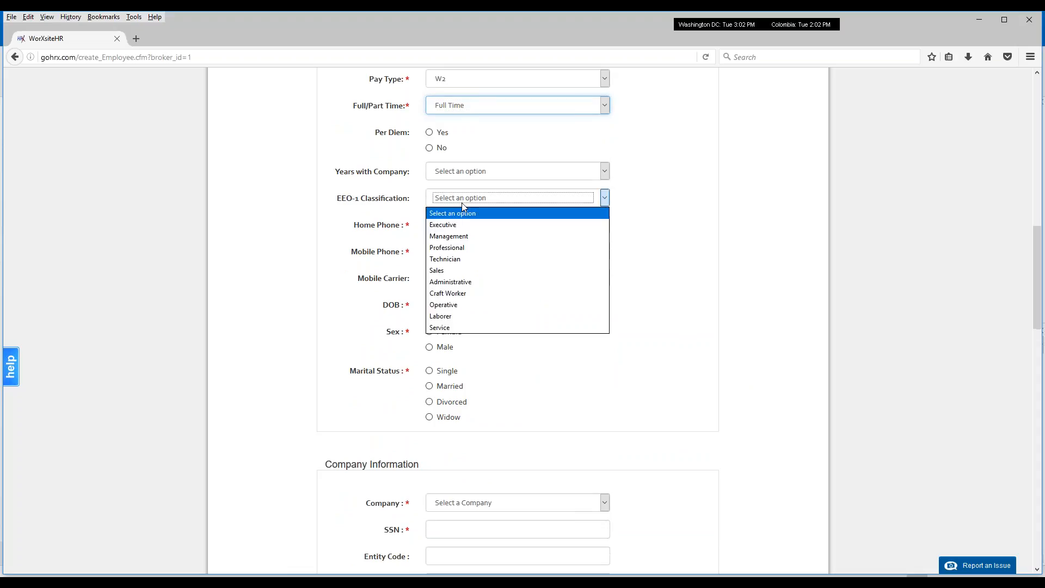
left_click(463, 226)
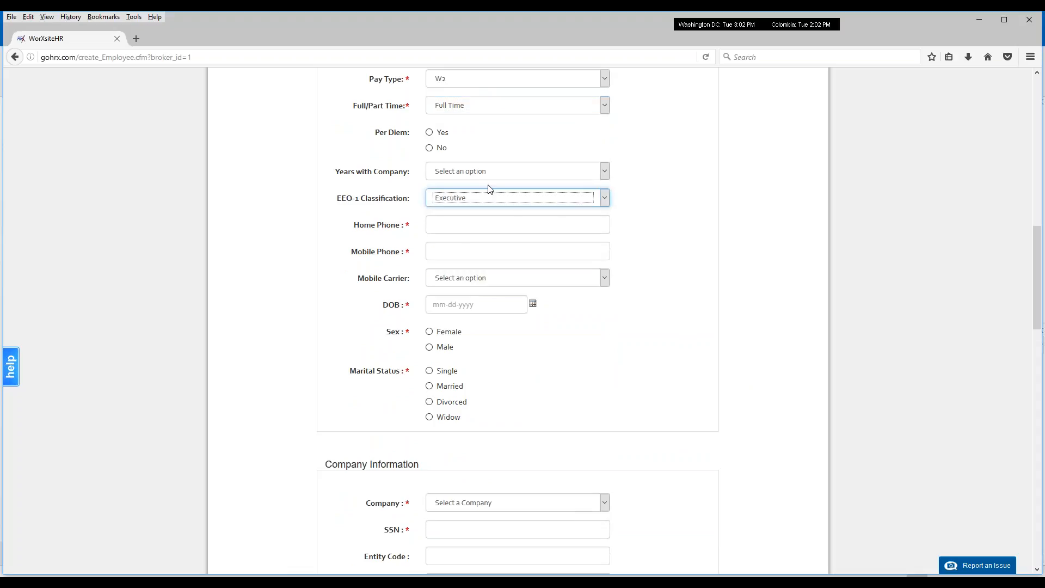
Fill in the employee's home and mobile phone numbers.
left_click(493, 227)
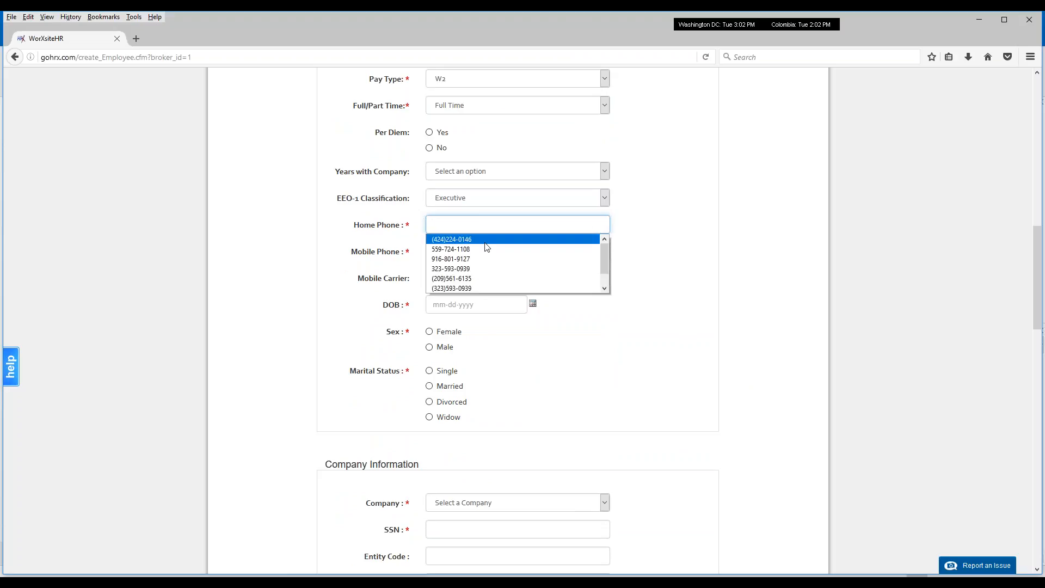
left_click(493, 226)
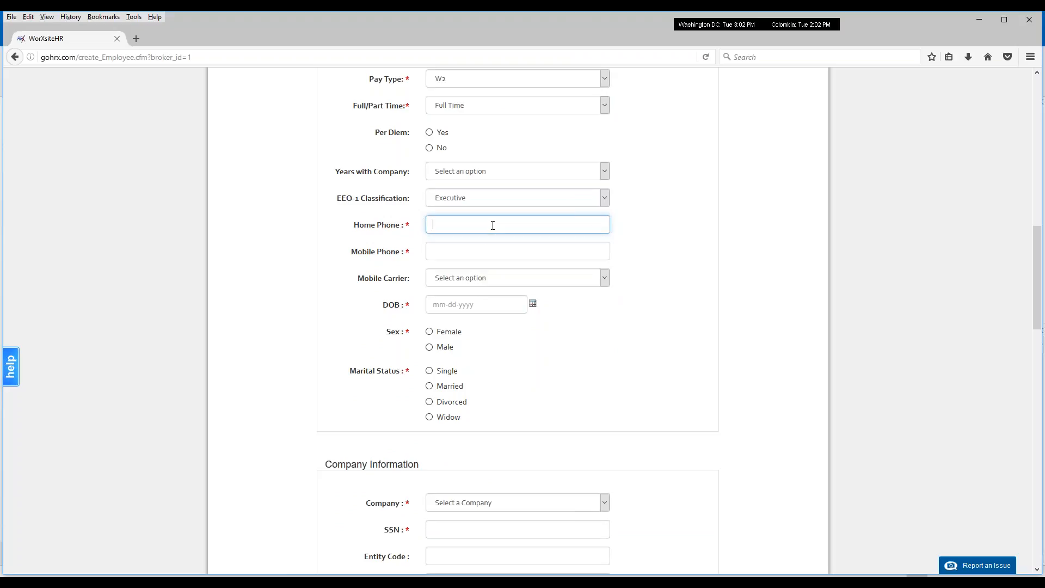
type("555-555-1212")
key("Tab")
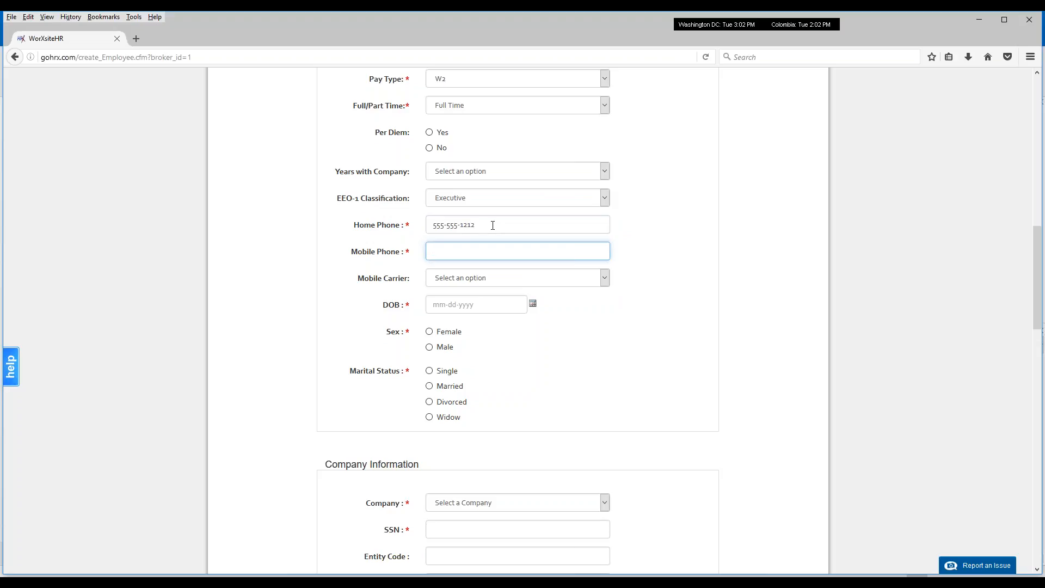
type("555-555-1212")
Fill in the employee's date of birth by picking a calendar date and correcting its year.
left_click(533, 303)
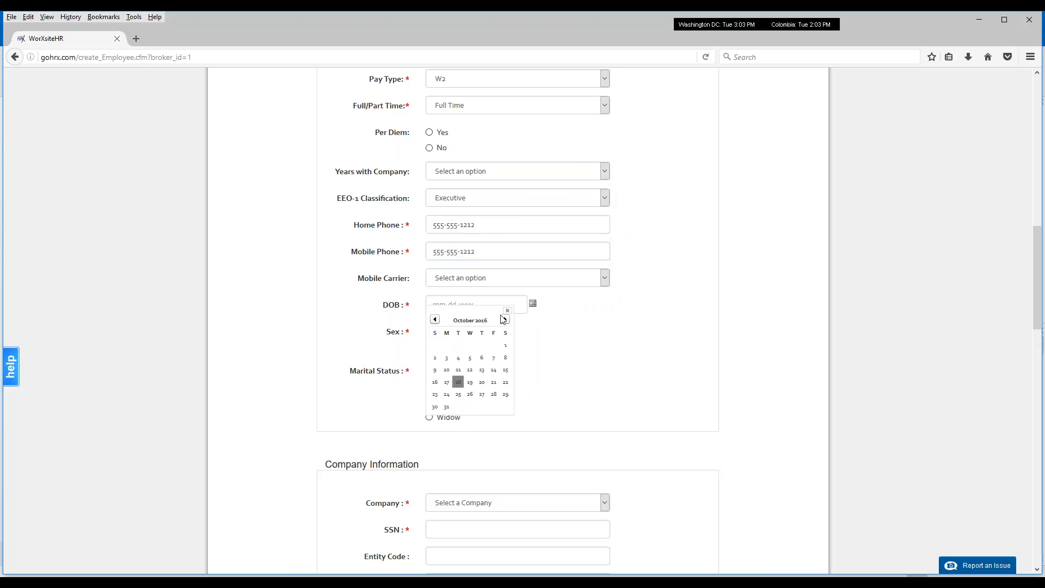
left_click(492, 383)
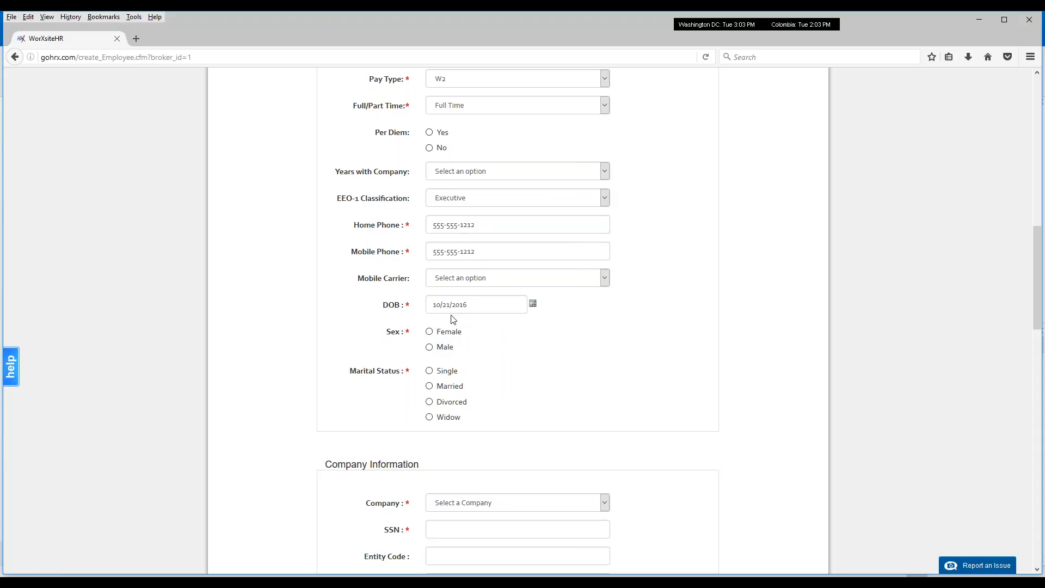
left_click(532, 303)
left_click(435, 320)
left_click(435, 319)
left_click(434, 320)
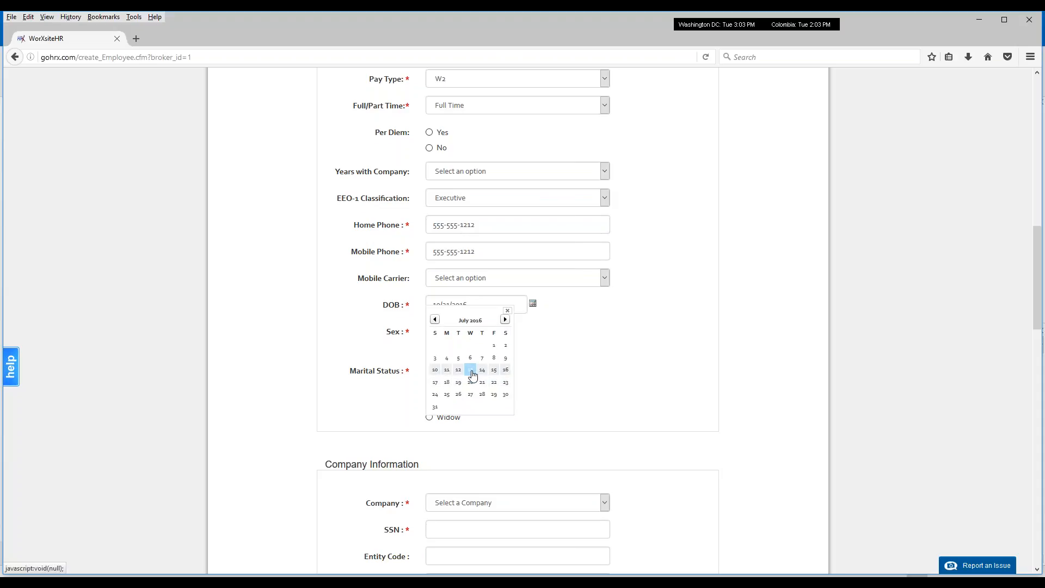
left_click(471, 370)
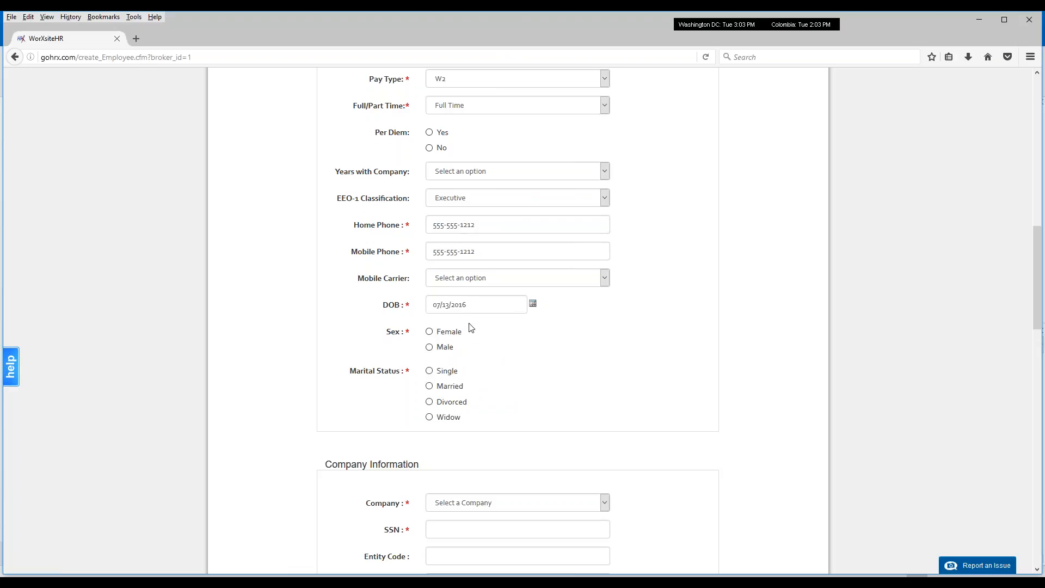
double_click(452, 305)
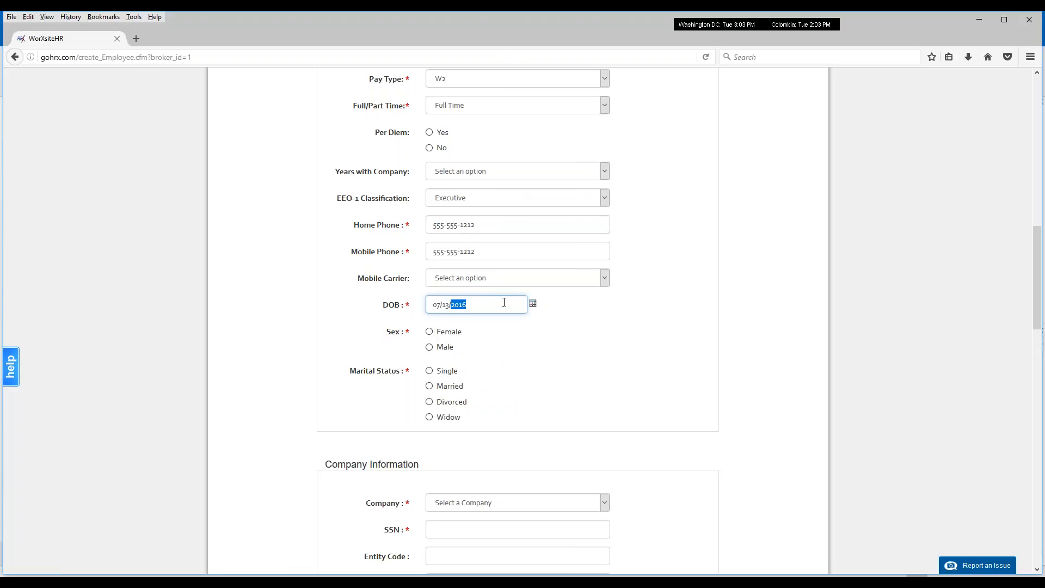
type("1980")
left_click(541, 362)
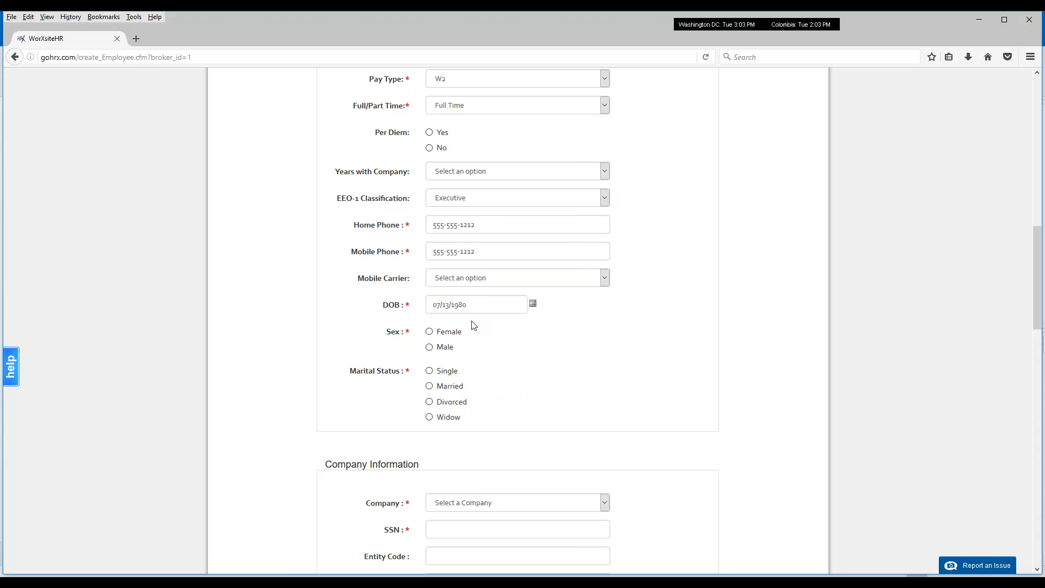
Set the employee's sex to Male and the marital status to Single.
left_click(430, 347)
left_click(429, 371)
Choose SoftEx Worldwide as the employee's company and fill in the social security number.
scroll(579, 376, "down", 5)
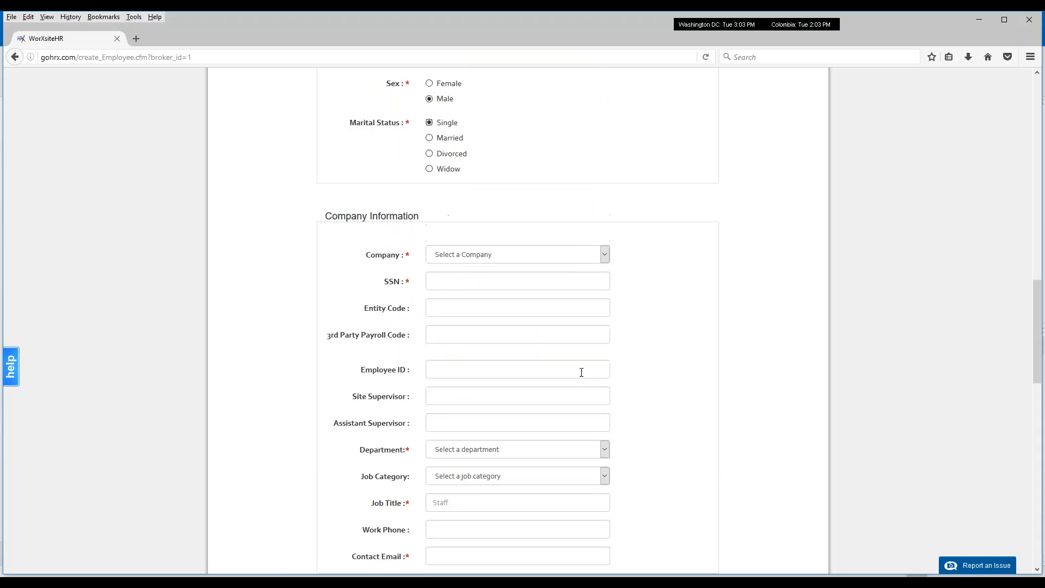
left_click(467, 261)
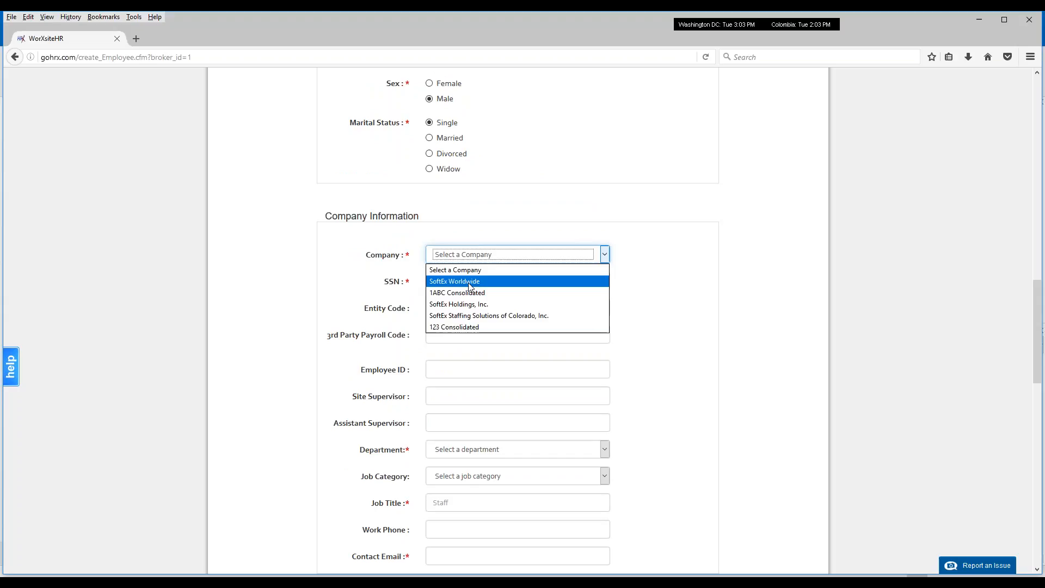
left_click(470, 282)
left_click(471, 285)
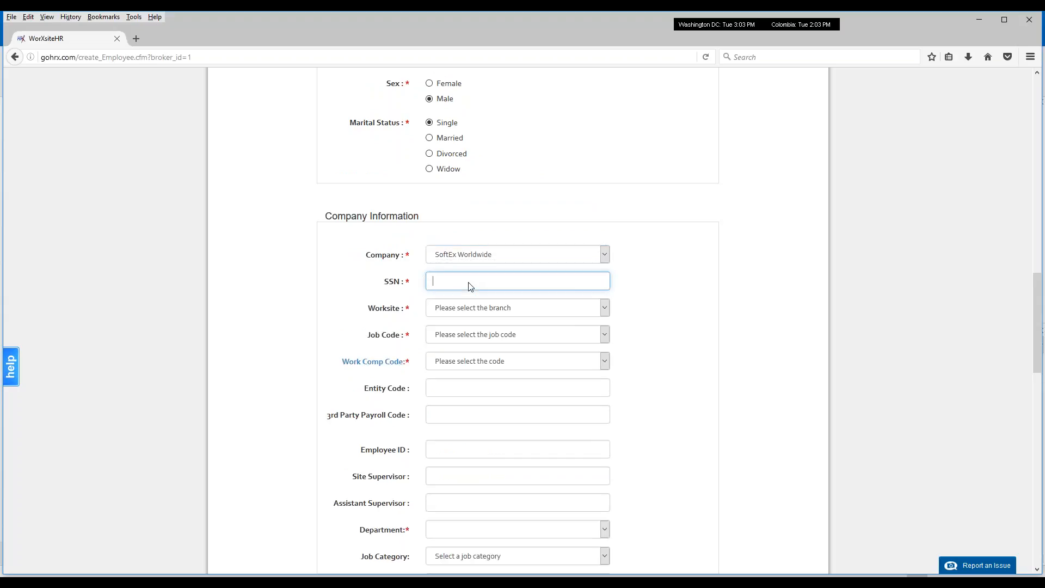
type("555-55-1212")
key("Tab")
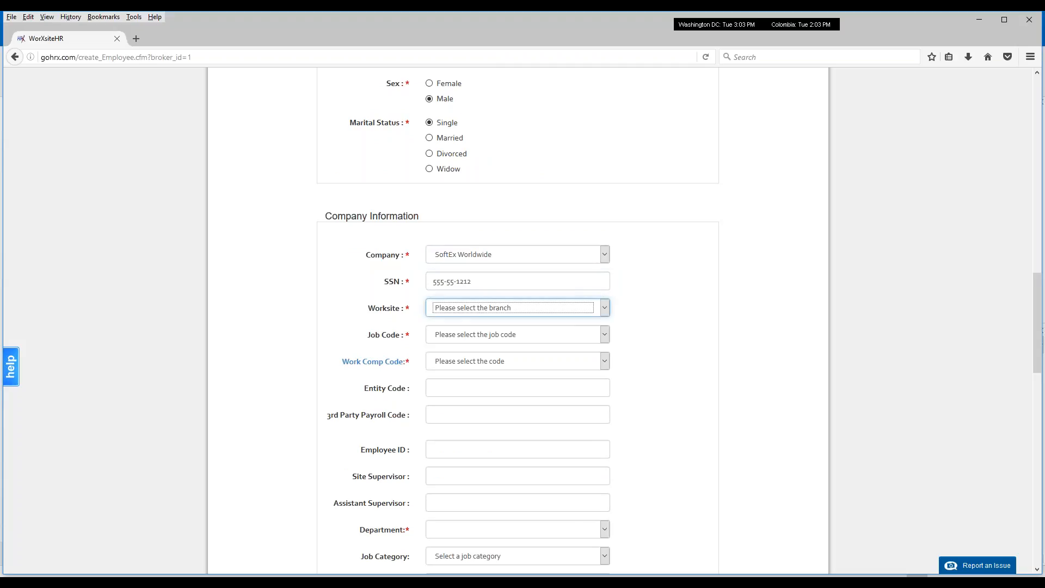
Set the employee's worksite to Headquarters (Calabasas,California) and look for an available job code.
left_click(488, 312)
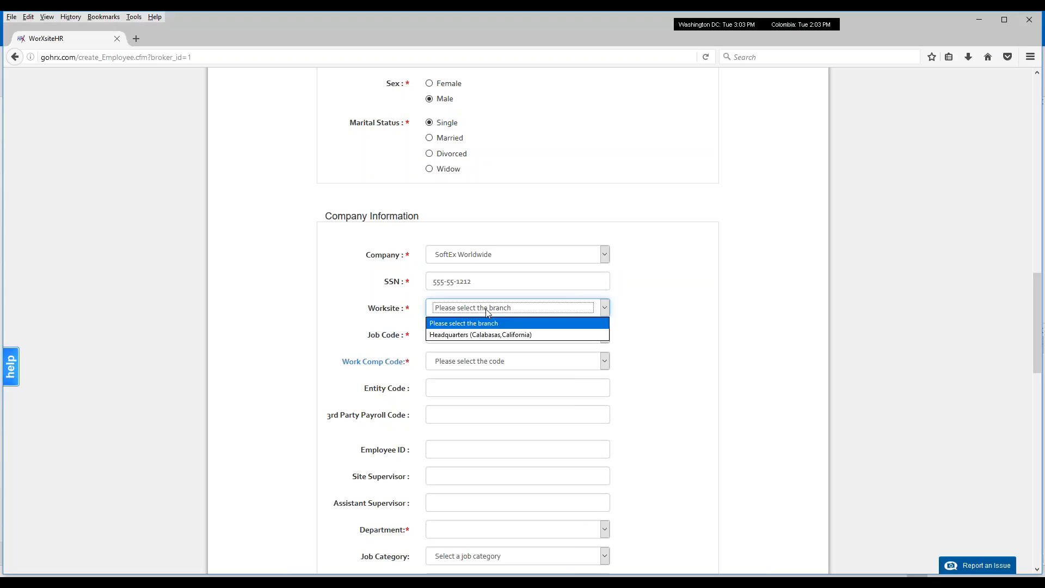
left_click(474, 336)
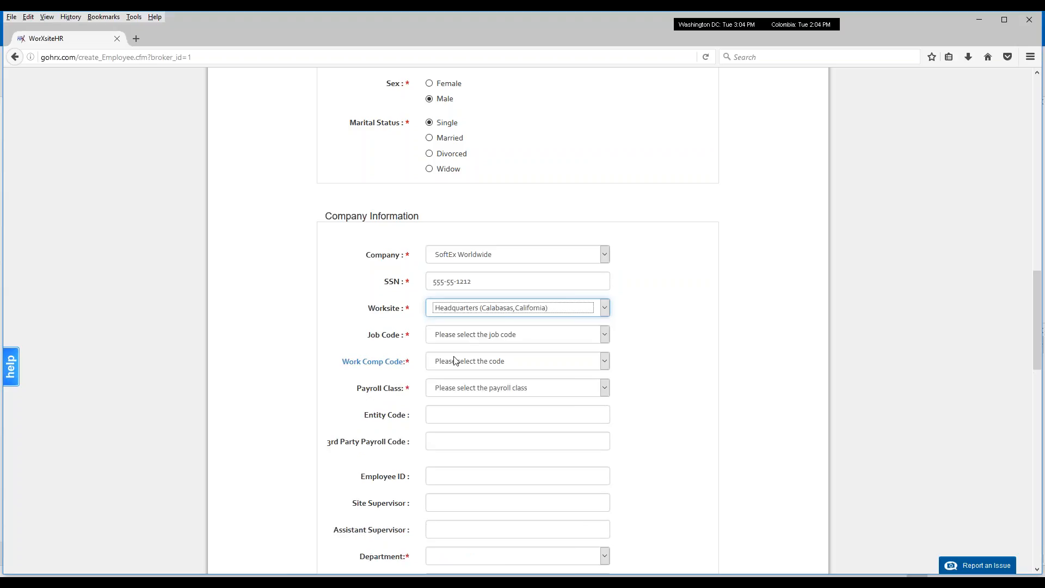
left_click(471, 342)
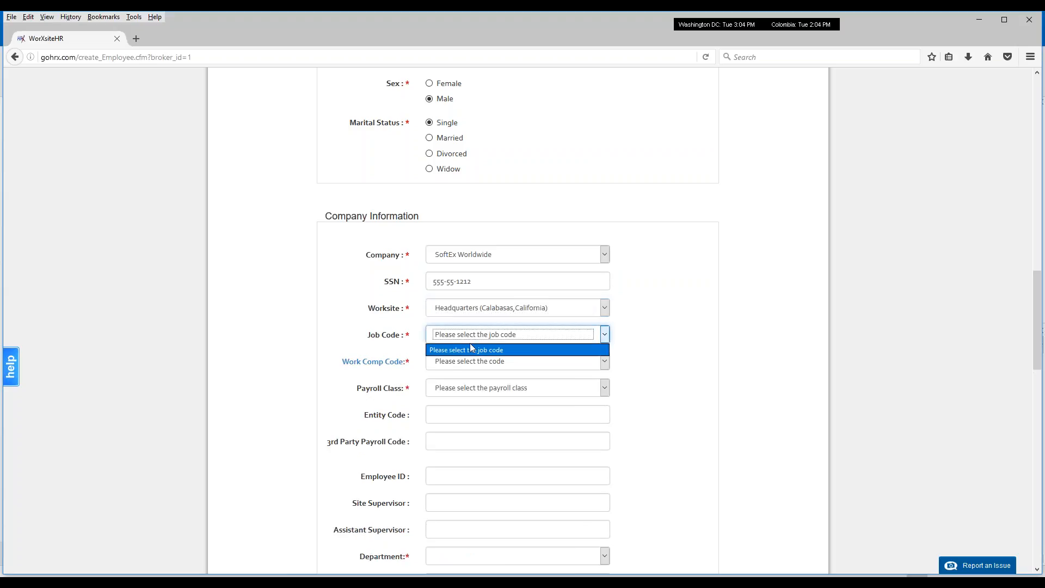
left_click(472, 347)
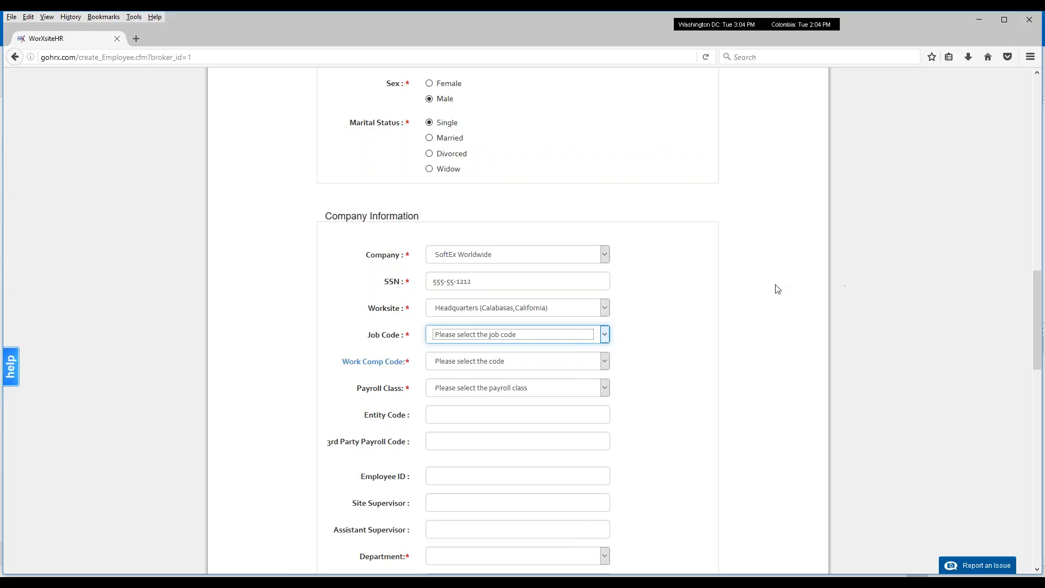
Check the available work comp codes and set the payroll class to Tech Over 38.
left_click(607, 366)
left_click(606, 363)
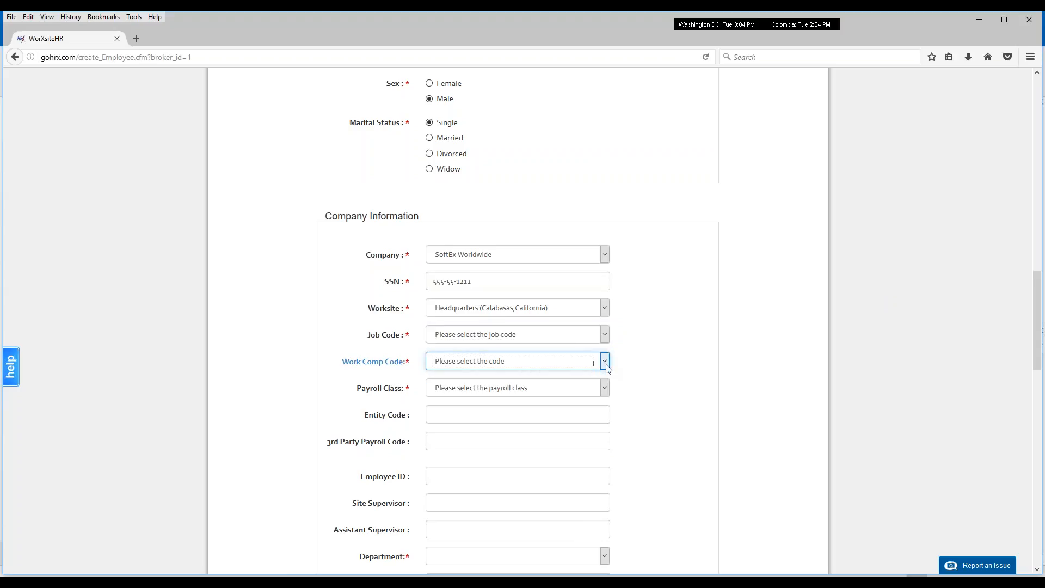
left_click(604, 389)
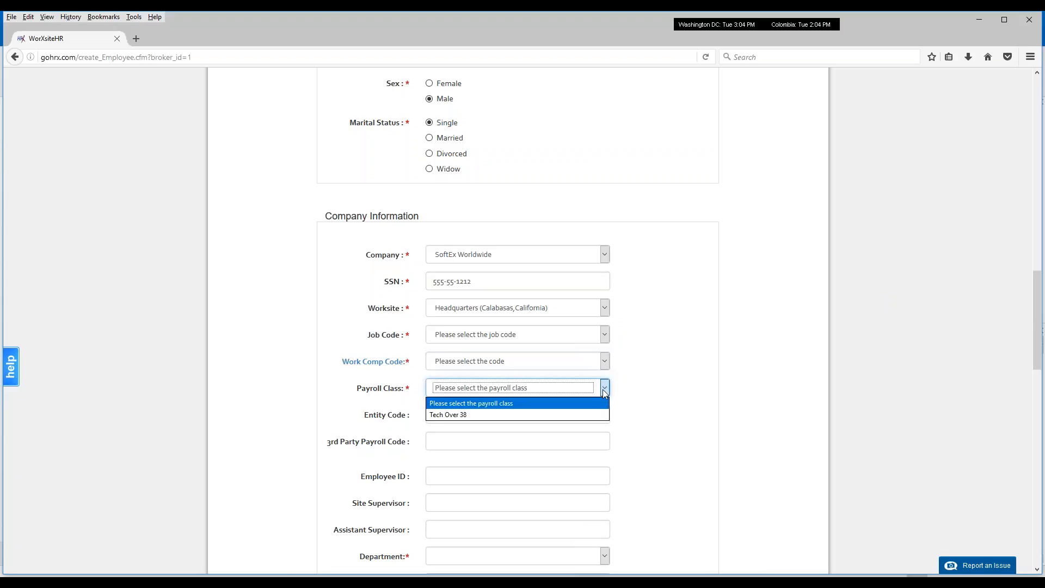
left_click(585, 417)
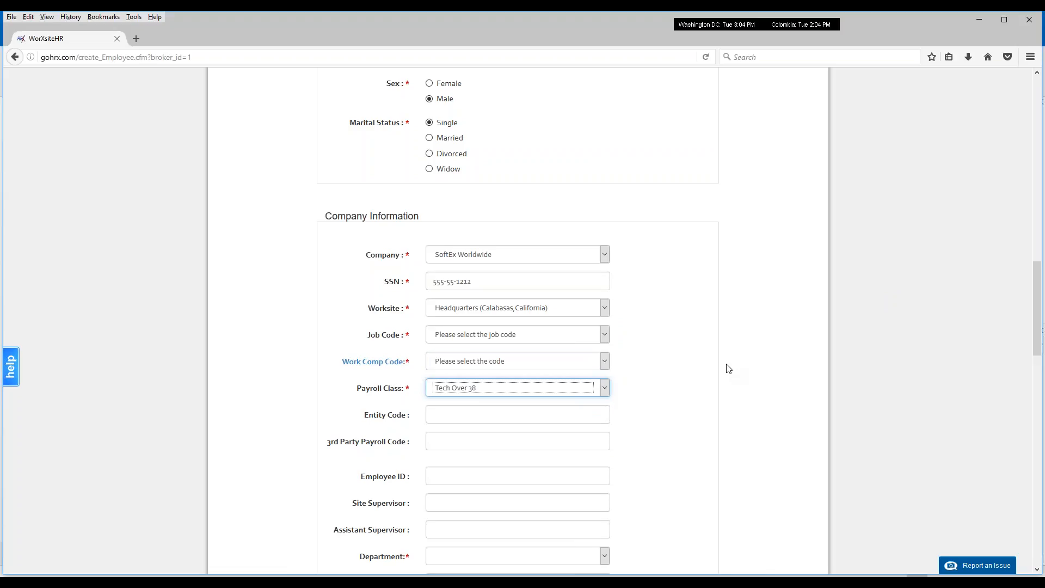
Check the available departments and set the employee's job title to Staff.
scroll(728, 369, "down", 3)
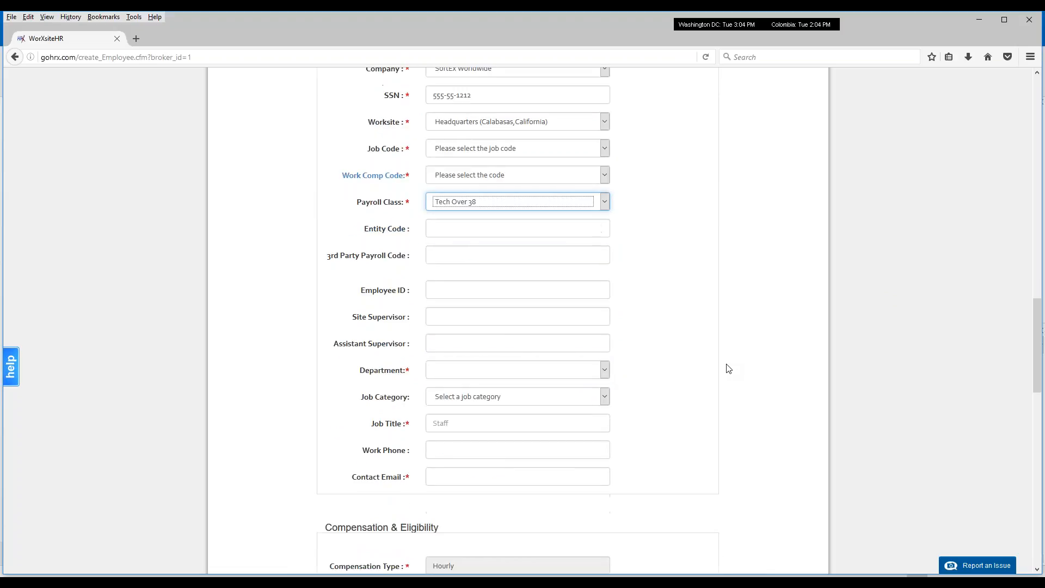
left_click(604, 373)
left_click(606, 375)
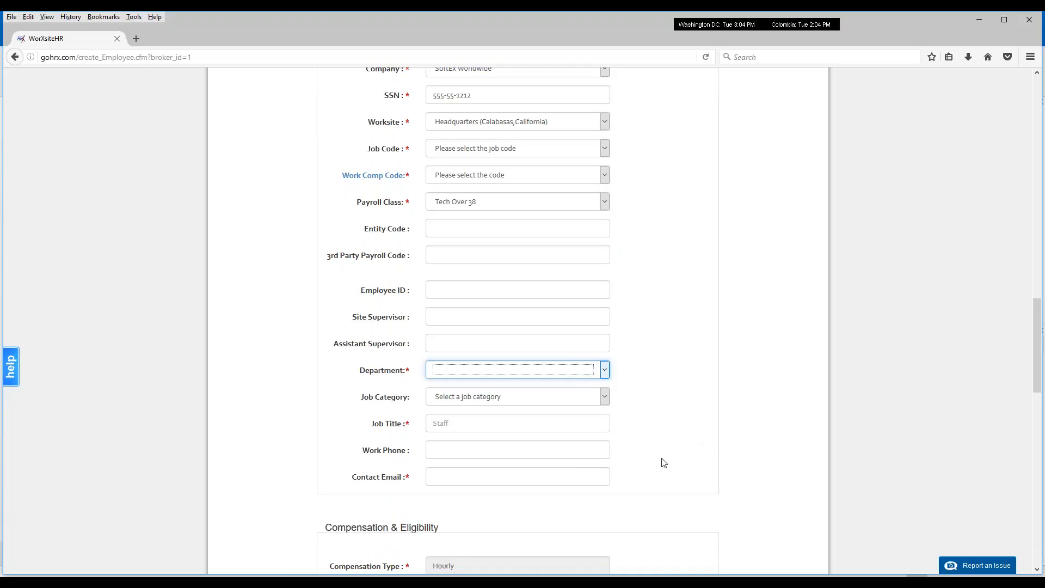
left_click(469, 423)
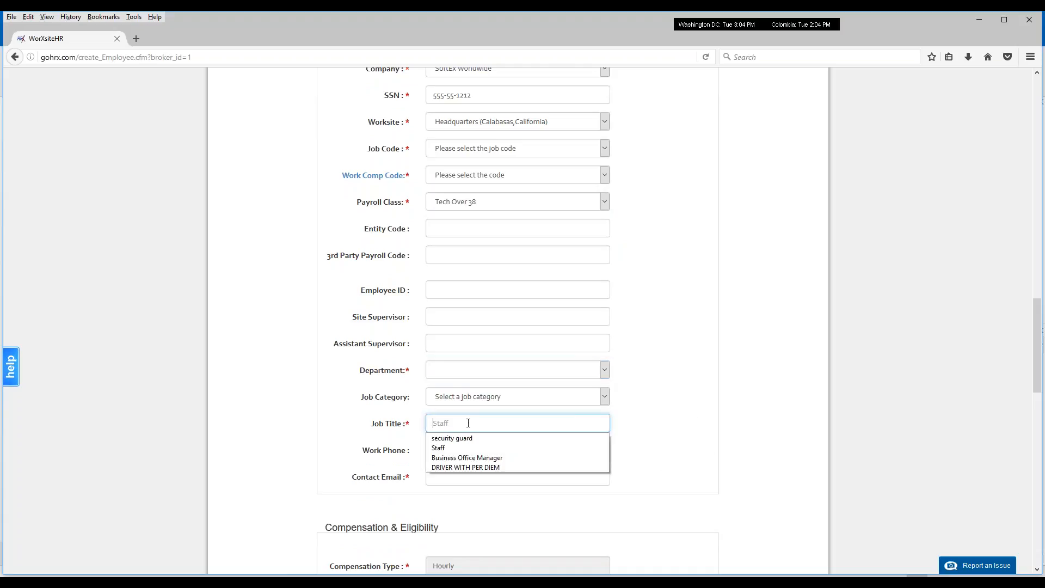
left_click(464, 448)
Change the company to 1ABC Consolidated and the worksite to Corporate (Some City,California).
scroll(719, 427, "down", 1)
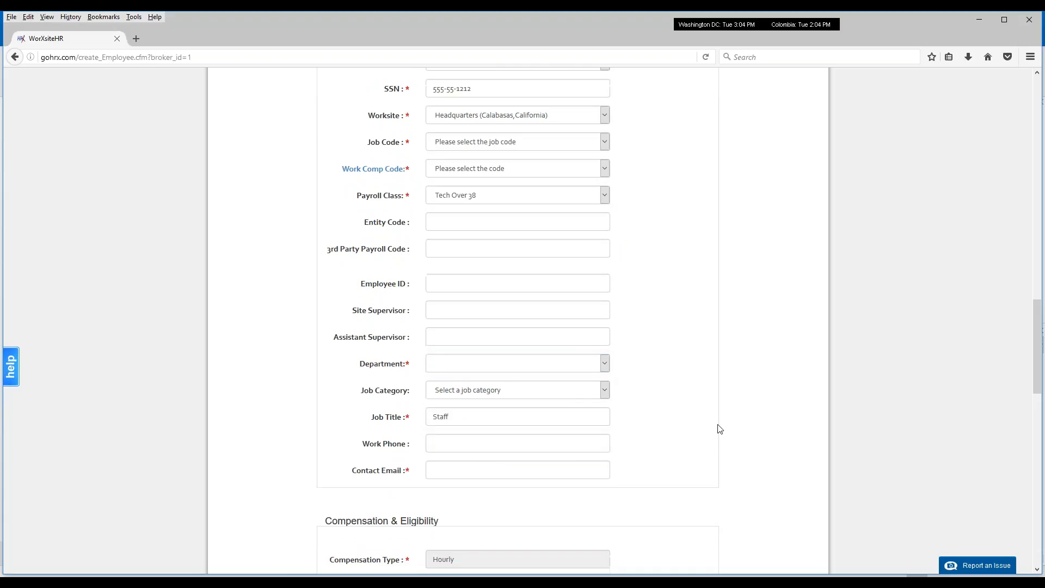
scroll(720, 429, "down", 4)
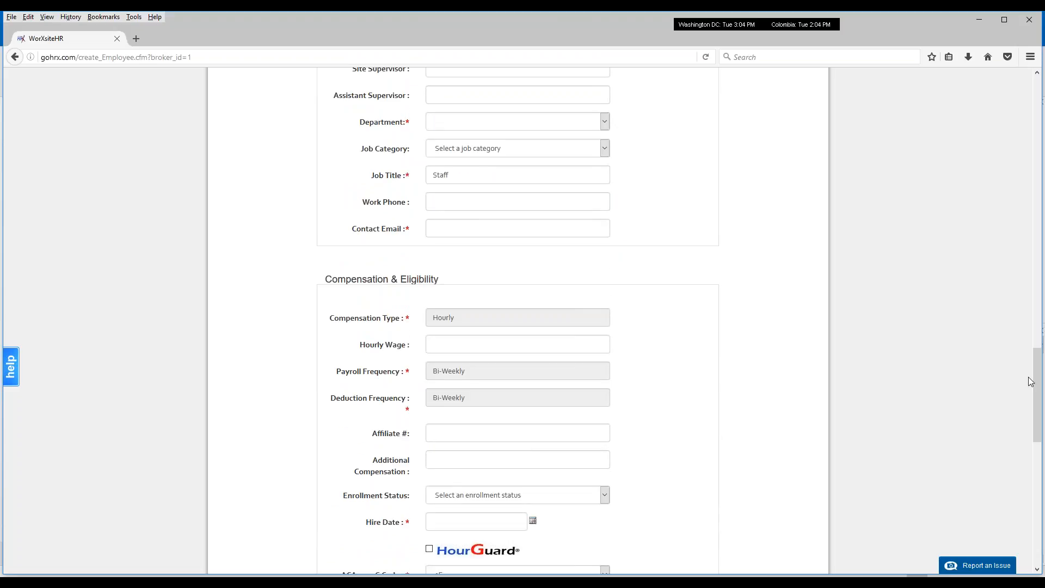
left_click_drag(1037, 381, 1032, 302)
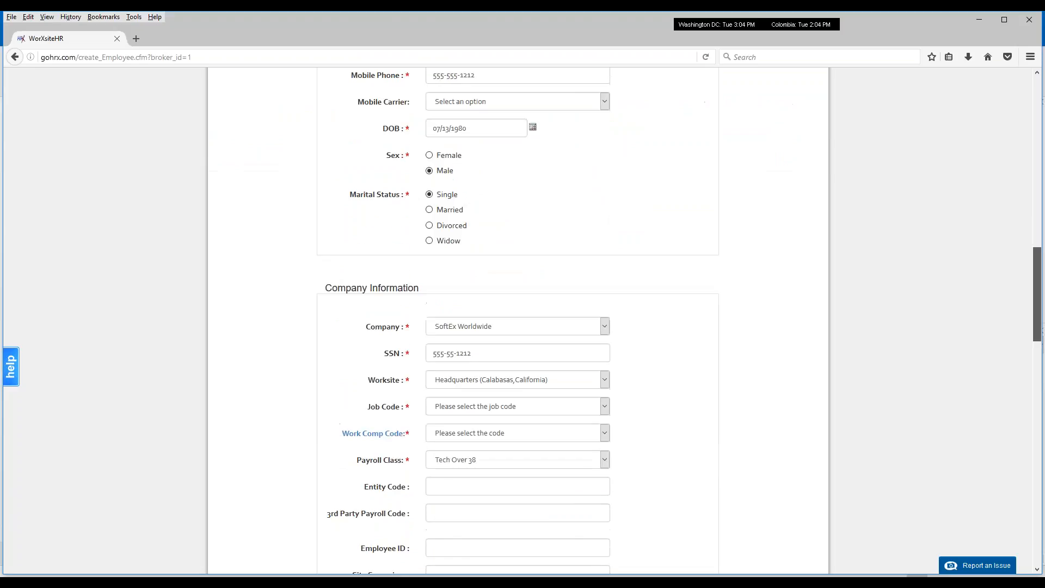
left_click(576, 328)
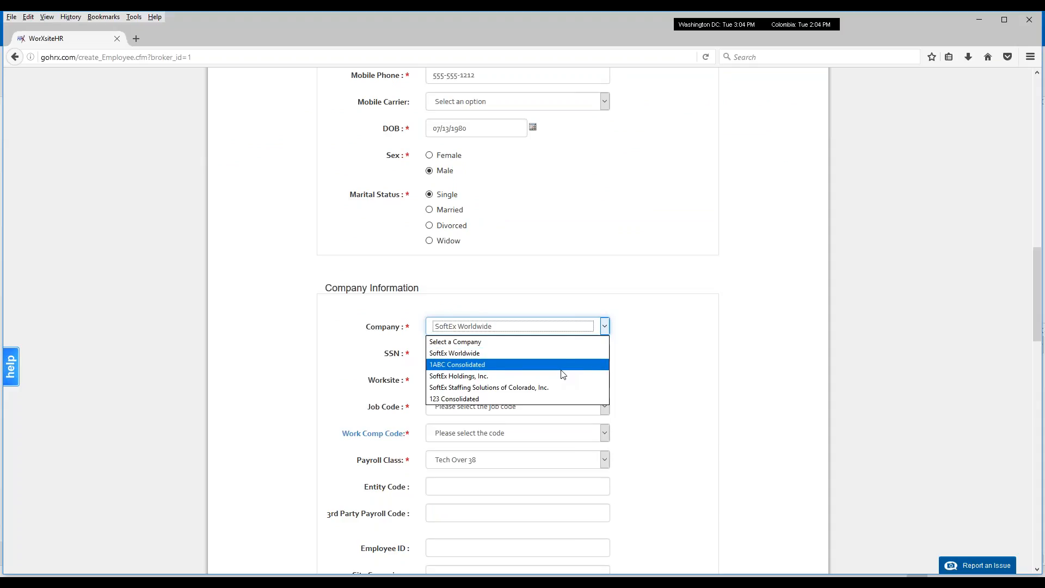
left_click(513, 370)
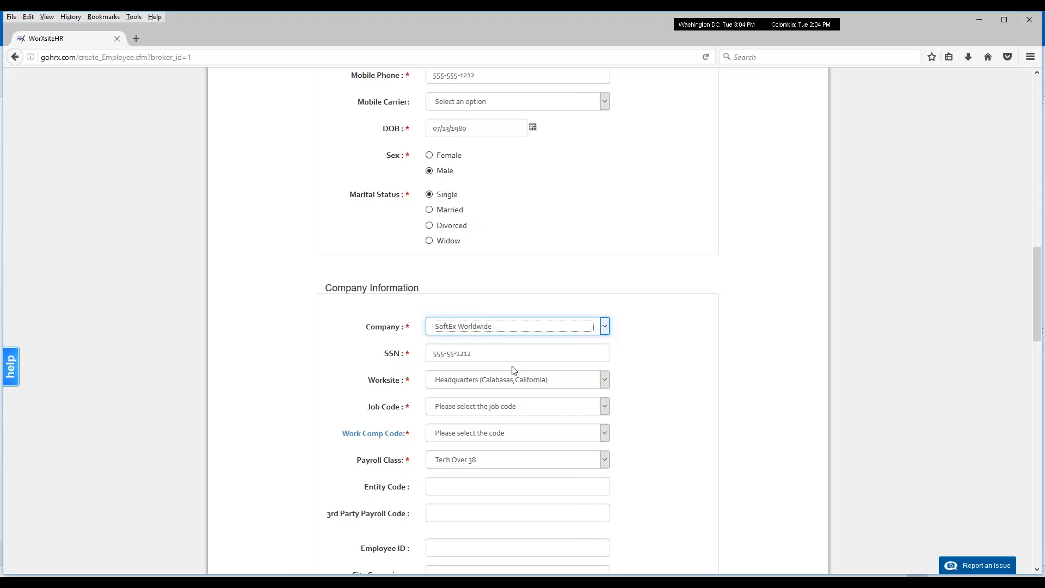
left_click(546, 381)
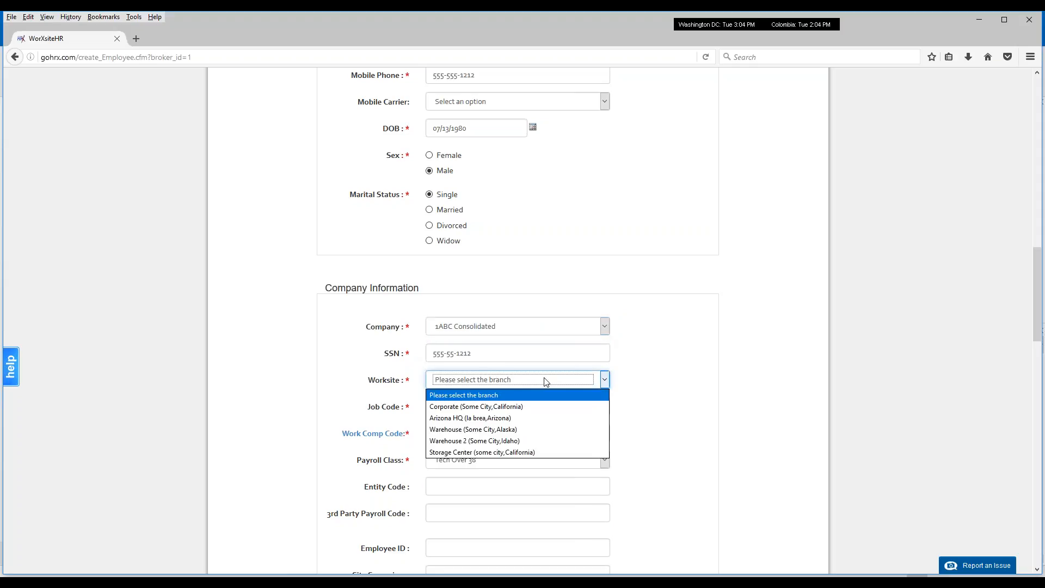
left_click(546, 381)
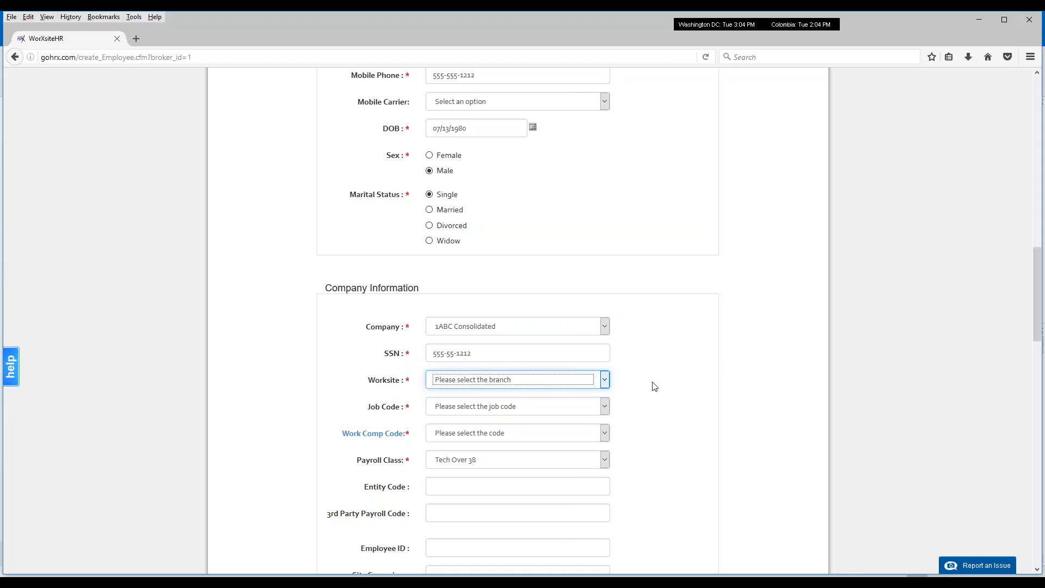
left_click(605, 380)
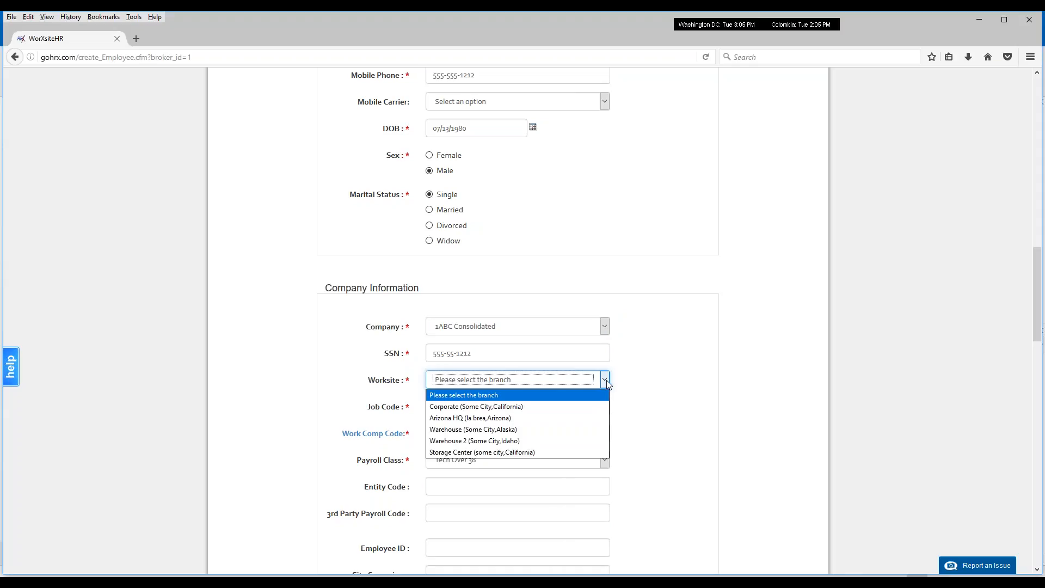
left_click(583, 407)
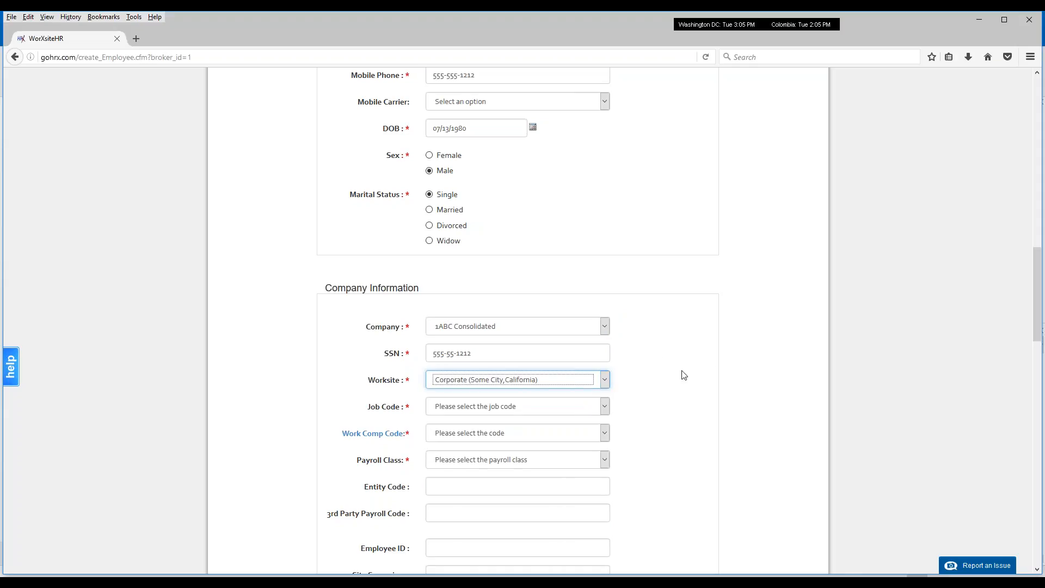
Switch the company back to SoftEx Worldwide and set the worksite to Headquarters (Calabasas,California).
left_click(604, 327)
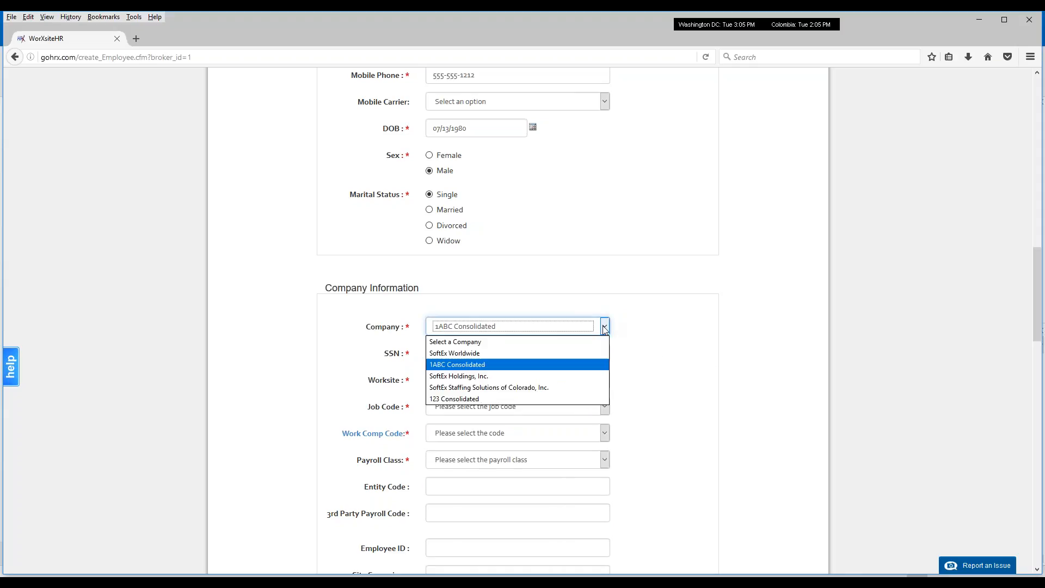
left_click(575, 360)
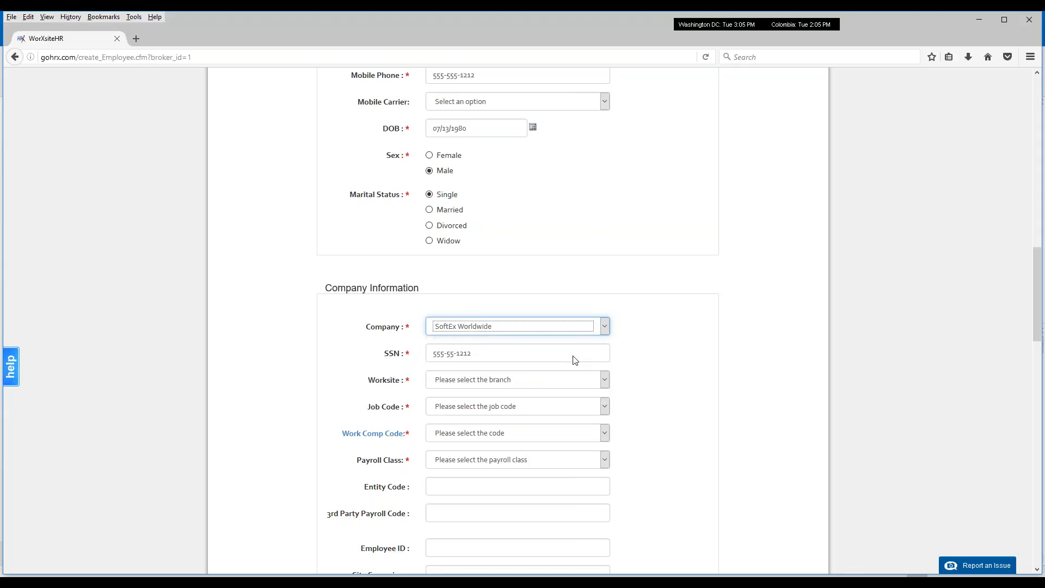
left_click(606, 379)
left_click(587, 401)
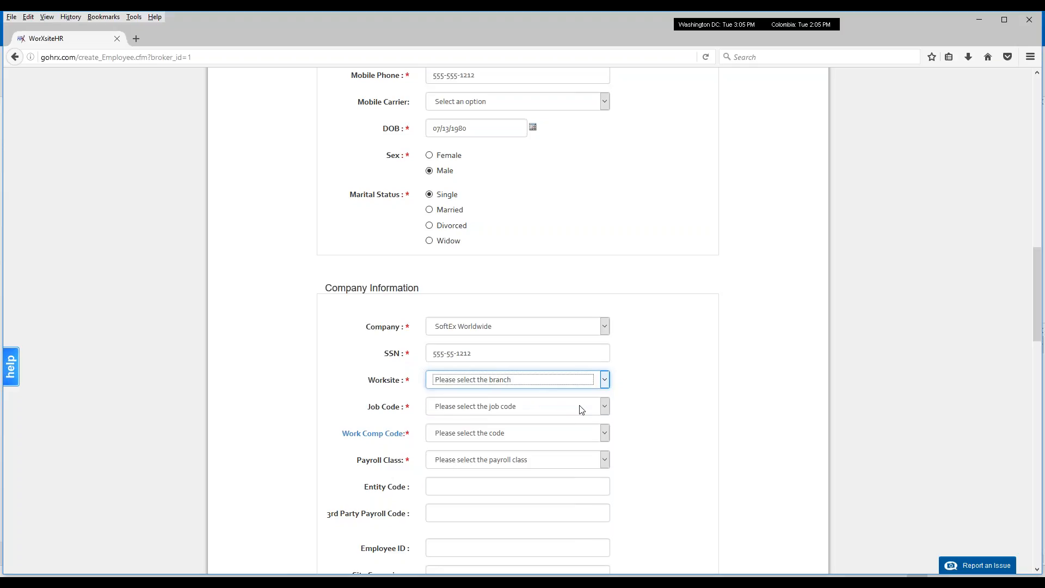
left_click(583, 407)
left_click(556, 433)
left_click(681, 396)
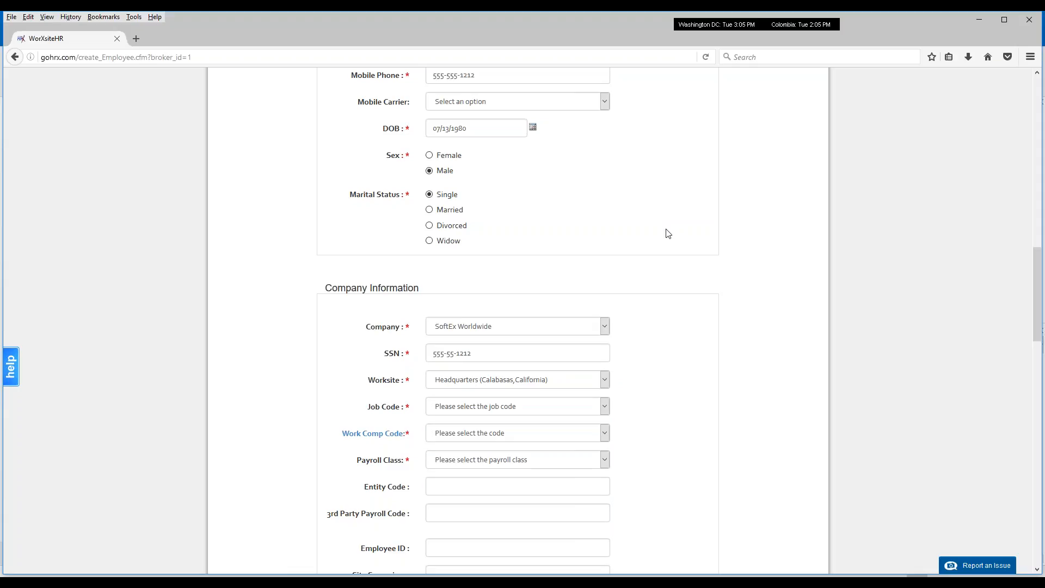
Choose 1ABC Consolidated as the employee's company and Corporate (Some City,California) as the worksite.
left_click(509, 327)
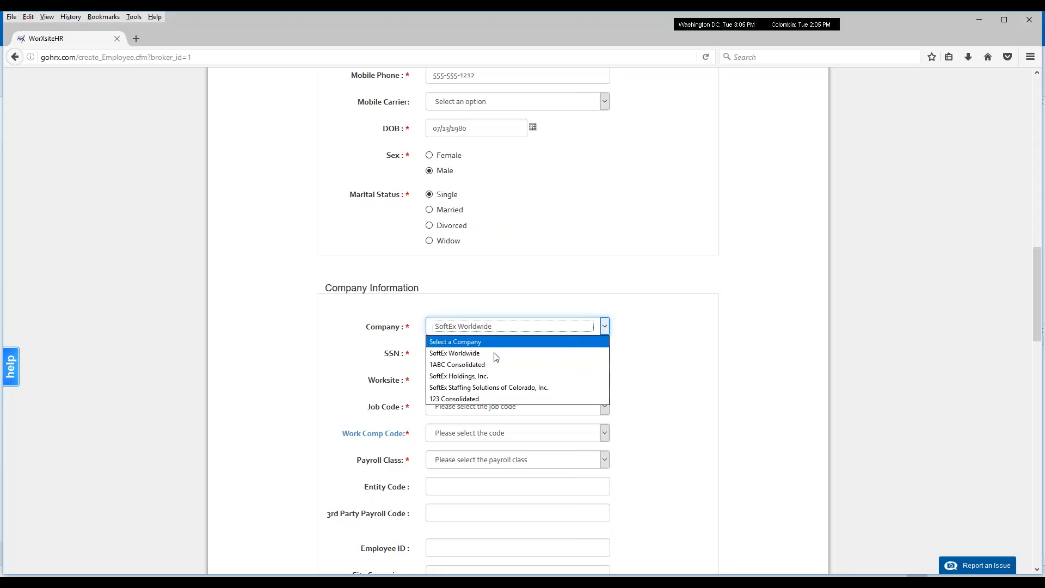
left_click(480, 365)
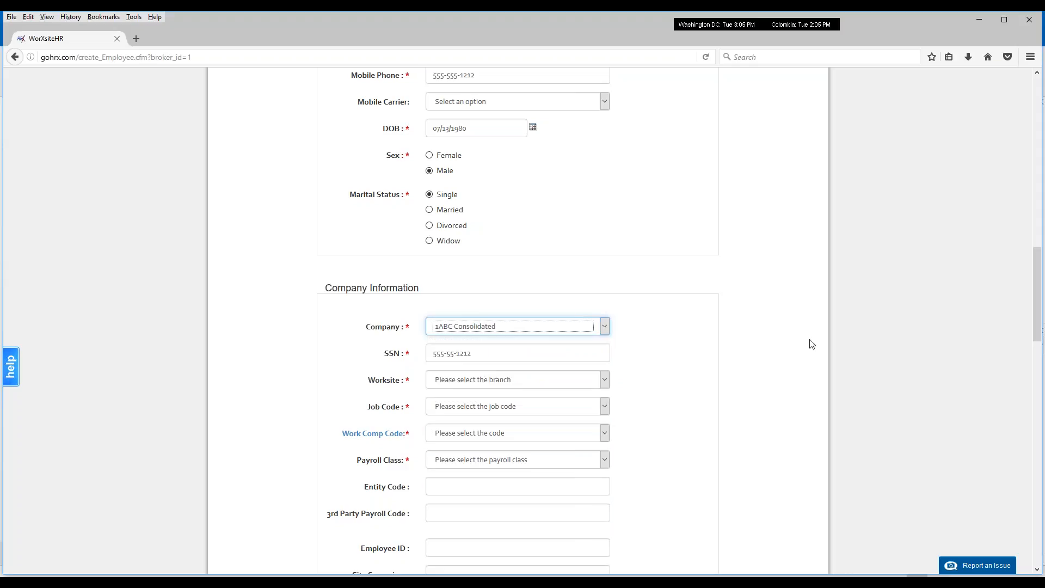
left_click(561, 381)
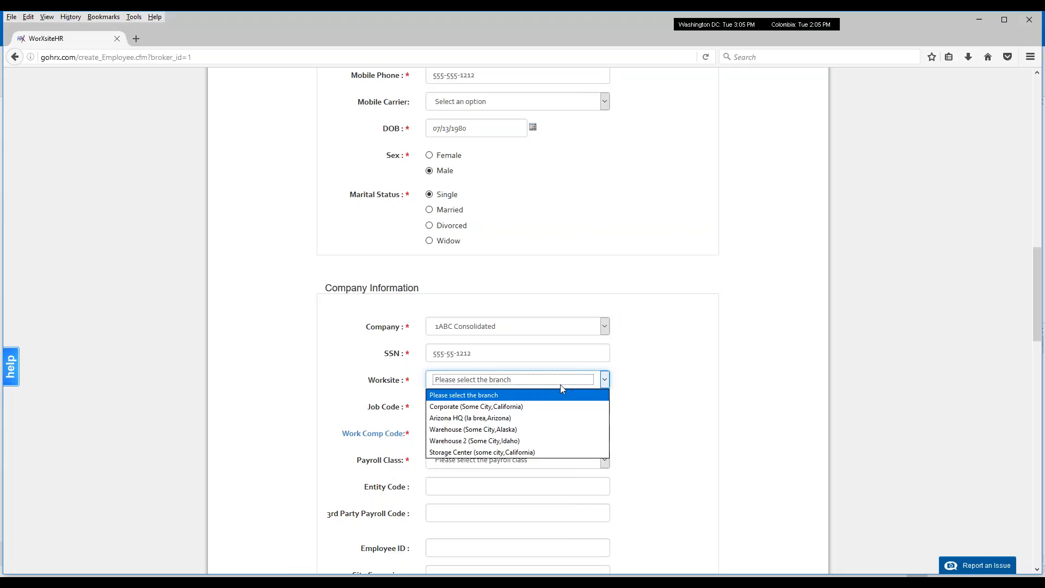
left_click(531, 407)
Set the job code to AA-01 - Default and the work comp code to 8810 - Clerical Office Employees.
left_click(531, 413)
left_click(521, 433)
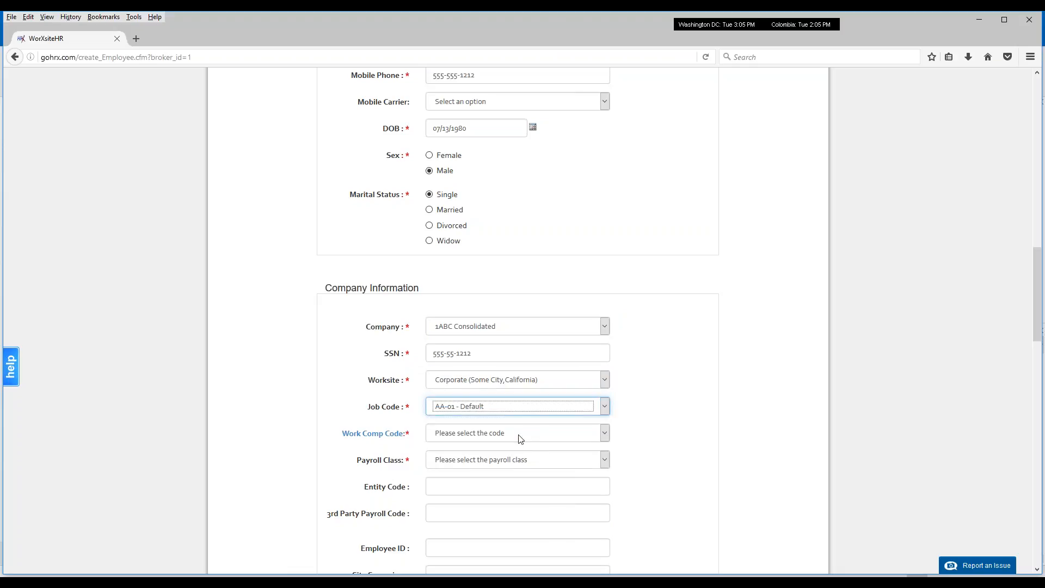
left_click(520, 436)
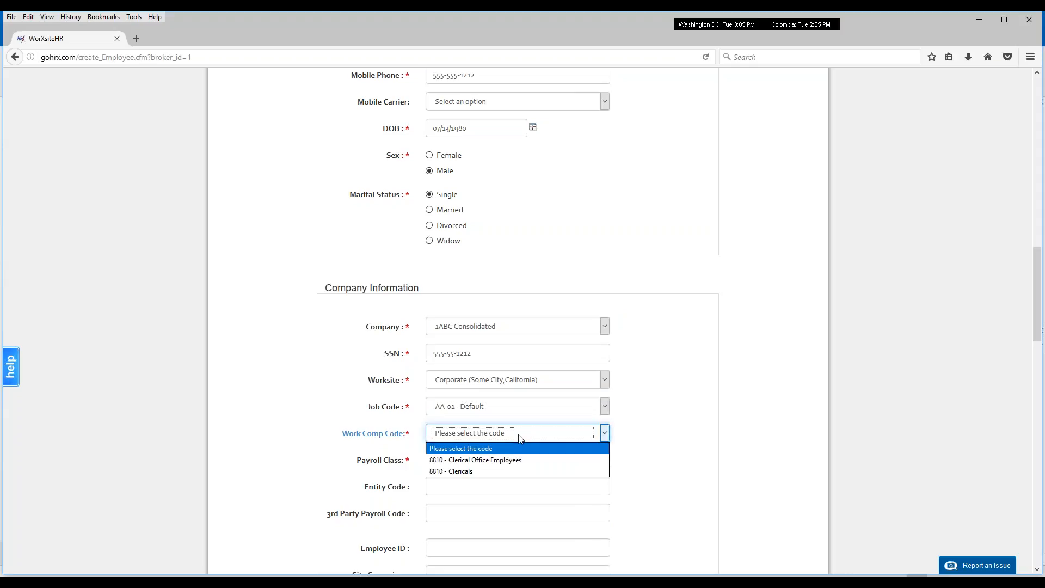
left_click(506, 462)
Set the payroll class to Demo Hourly and the department to 255 / Marketing.
left_click(506, 462)
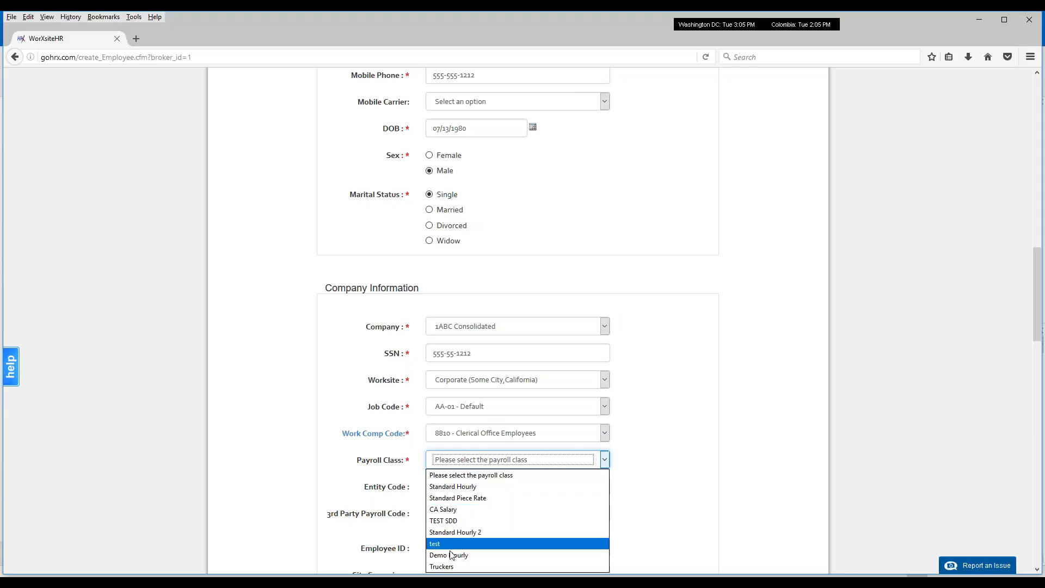
left_click(447, 559)
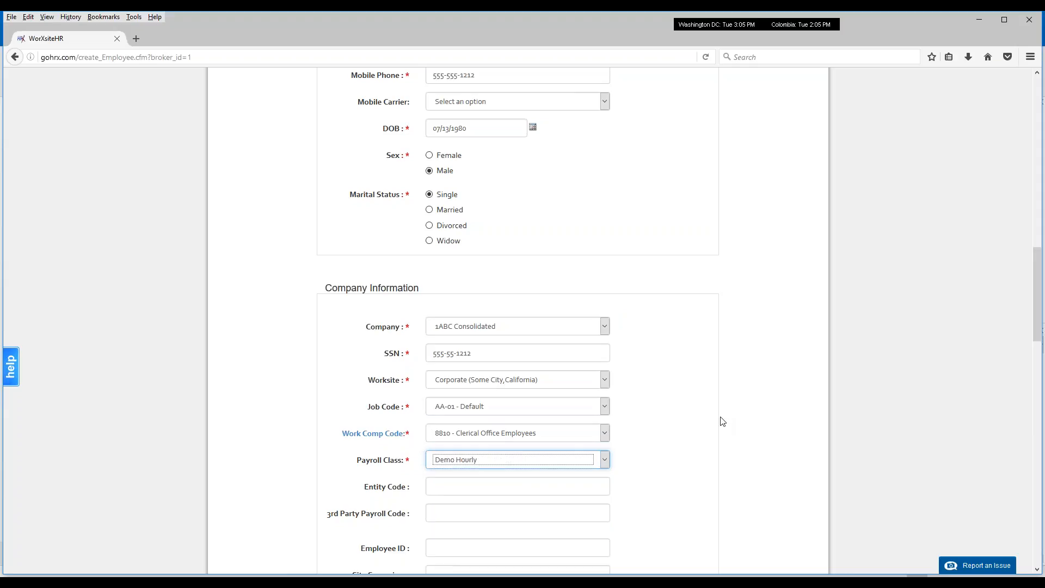
scroll(723, 422, "down", 5)
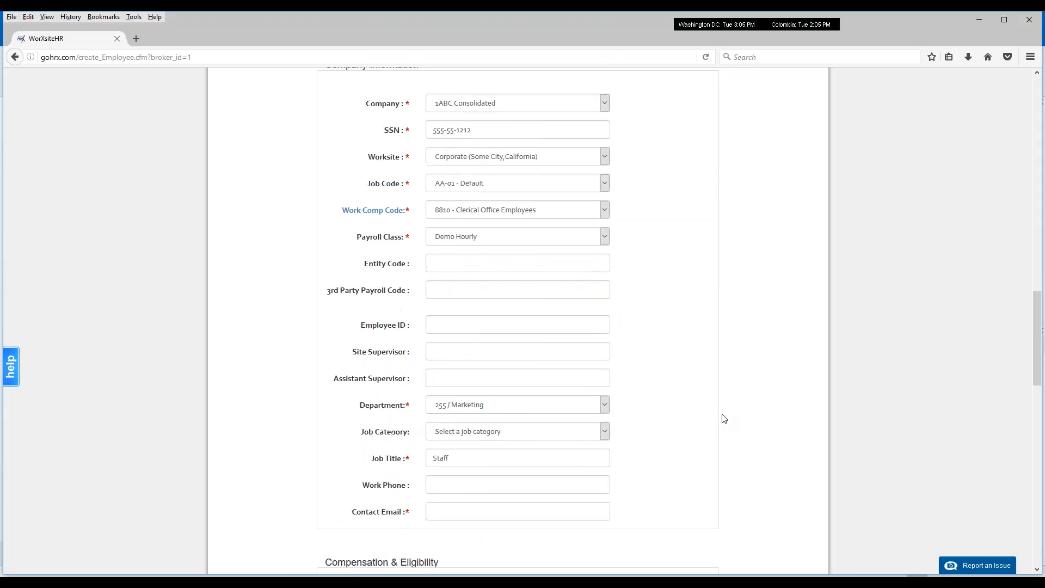
left_click(488, 383)
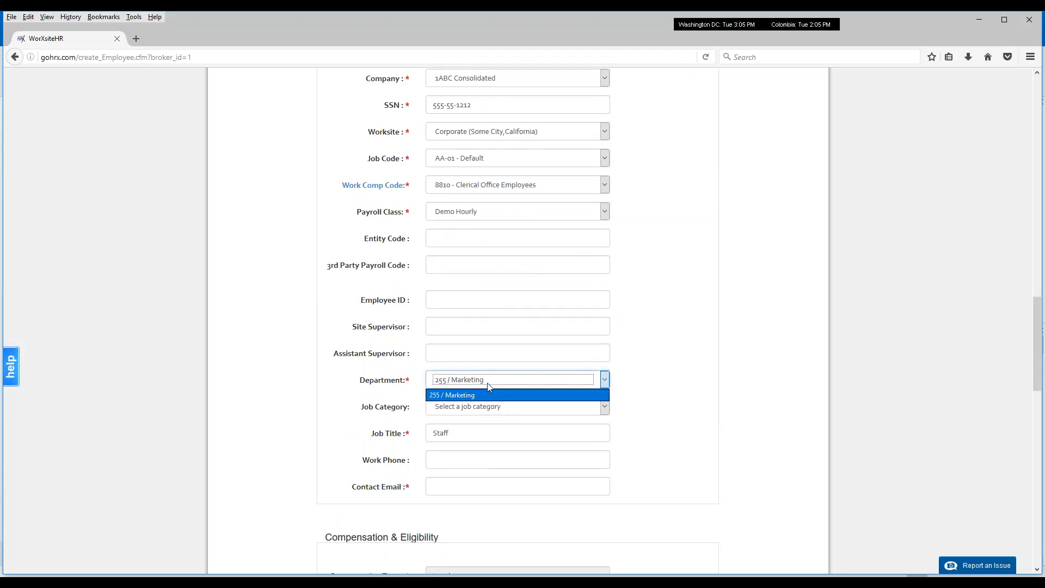
left_click(487, 395)
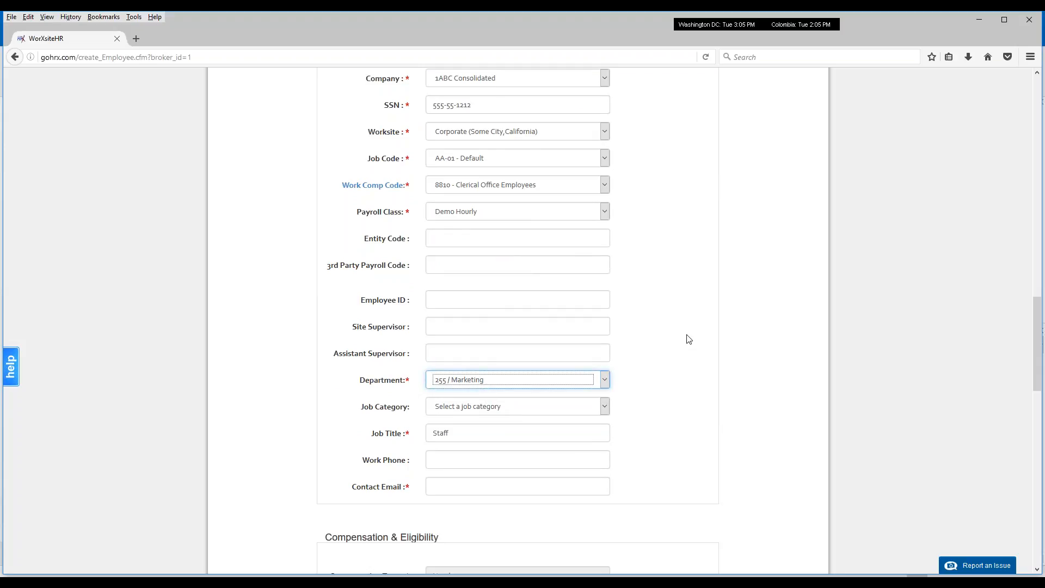
Check the job title field and fill in the employee's contact email with the previously used address.
double_click(456, 436)
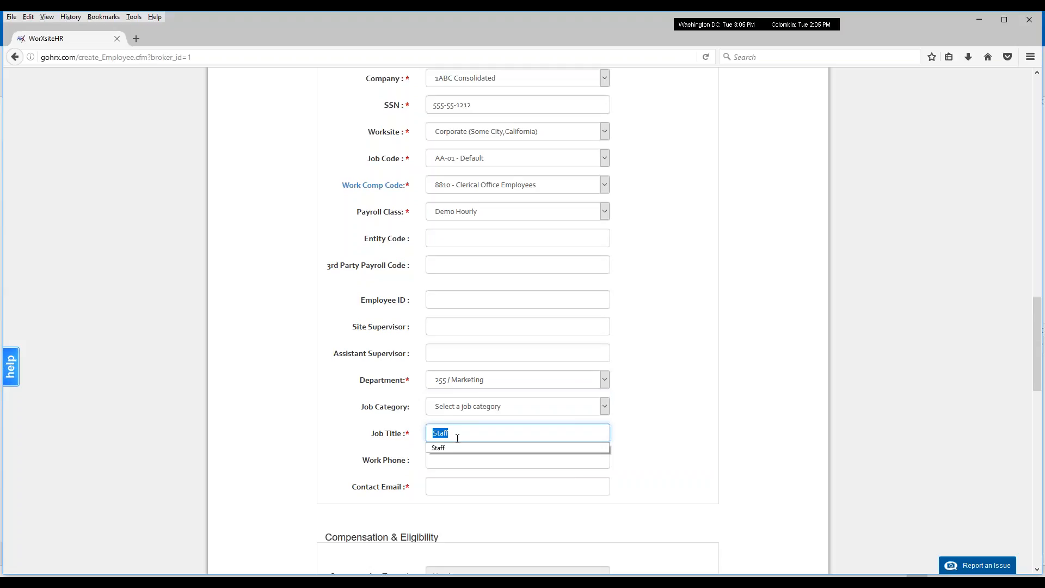
left_click(460, 437)
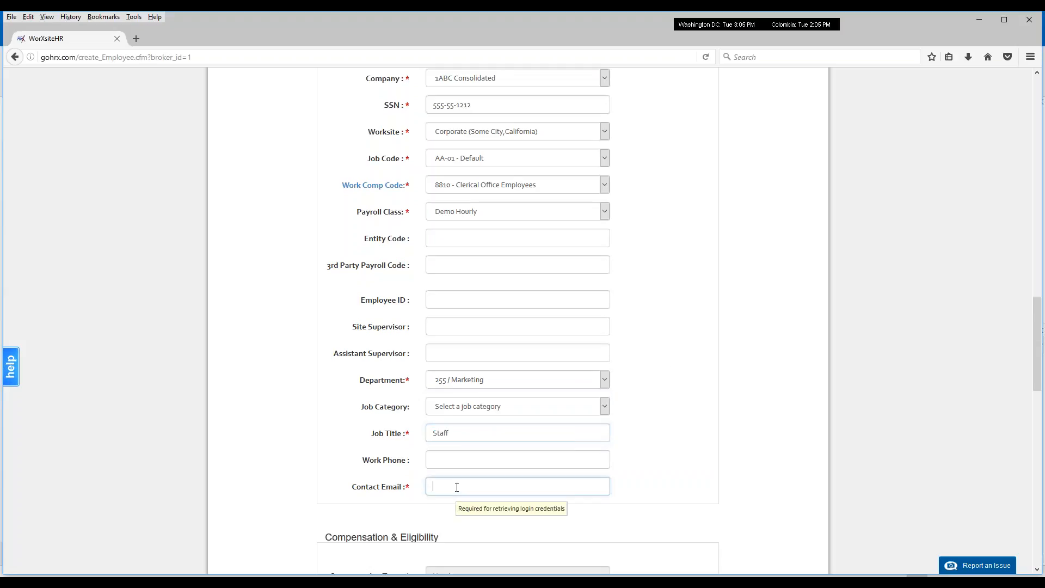
left_click(457, 487)
key("Down")
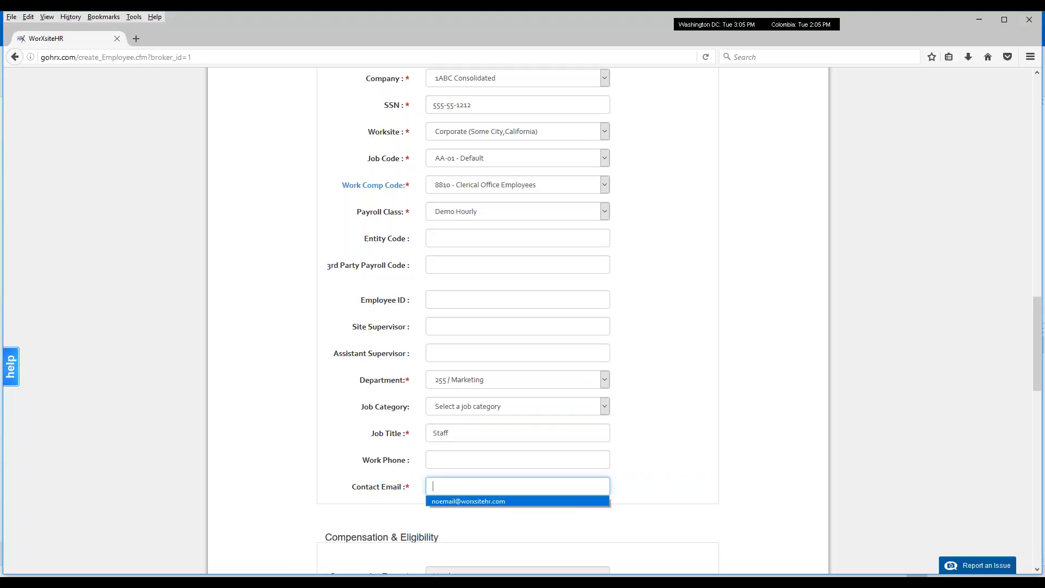
left_click(454, 504)
left_click(704, 414)
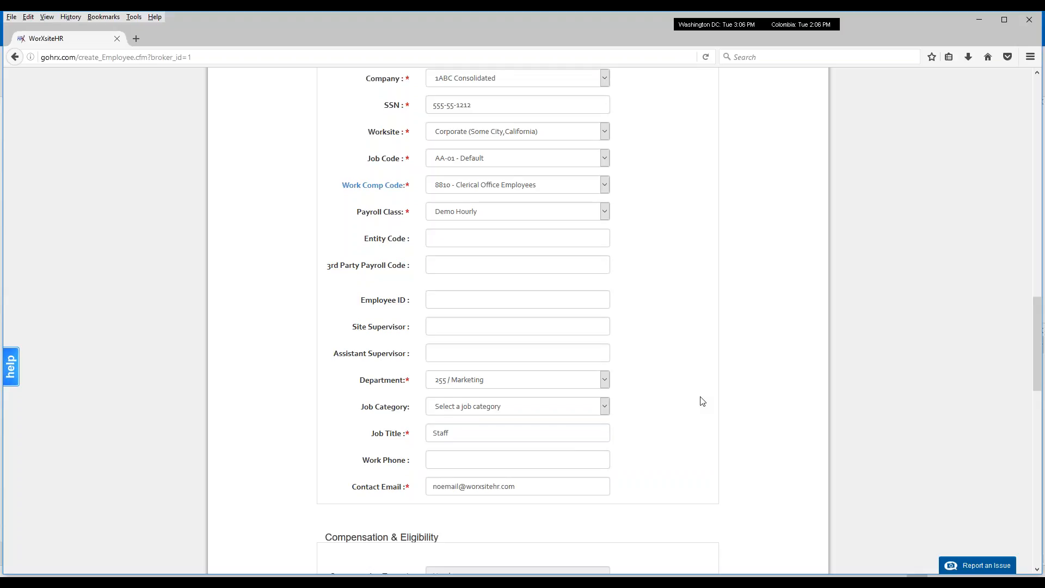
Set the employee's hourly wage to 20 in the Compensation & Eligibility section.
scroll(689, 363, "down", 3)
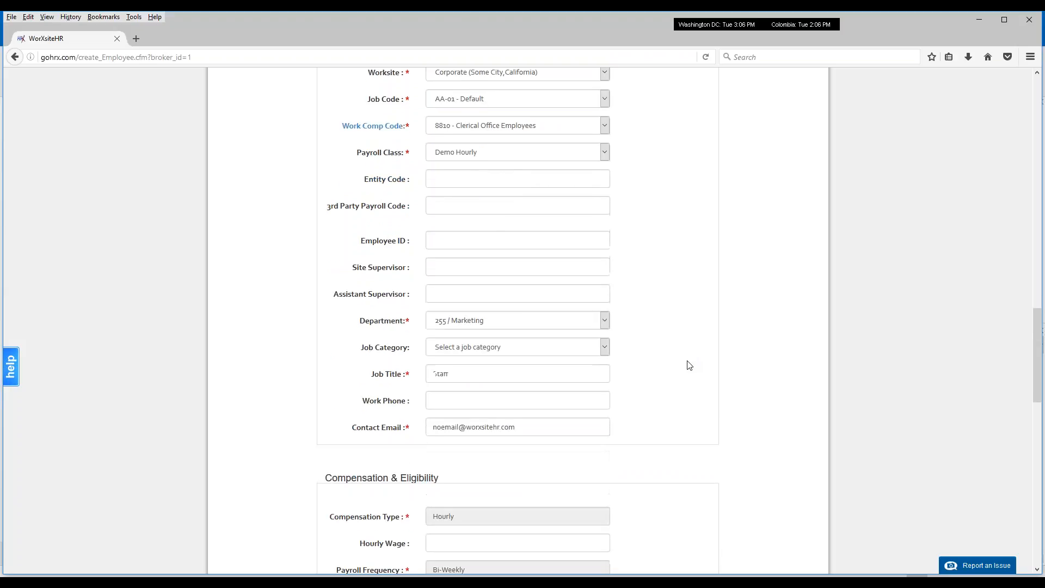
scroll(689, 366, "down", 1)
left_click(522, 359)
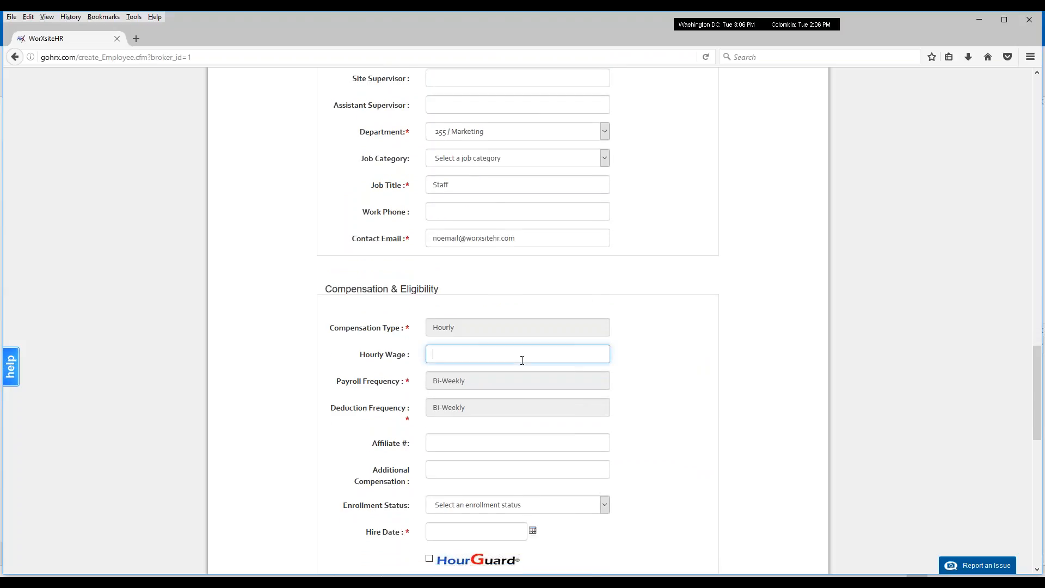
type("20")
left_click(679, 339)
Set the employee's hire date to 10/01/2016 using the date picker.
scroll(660, 418, "down", 2)
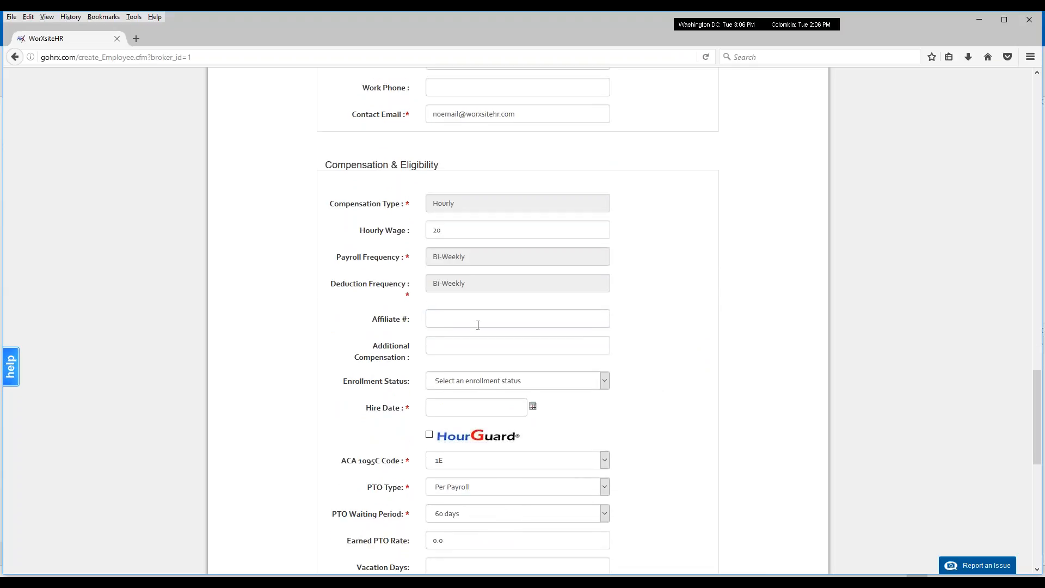
left_click(486, 349)
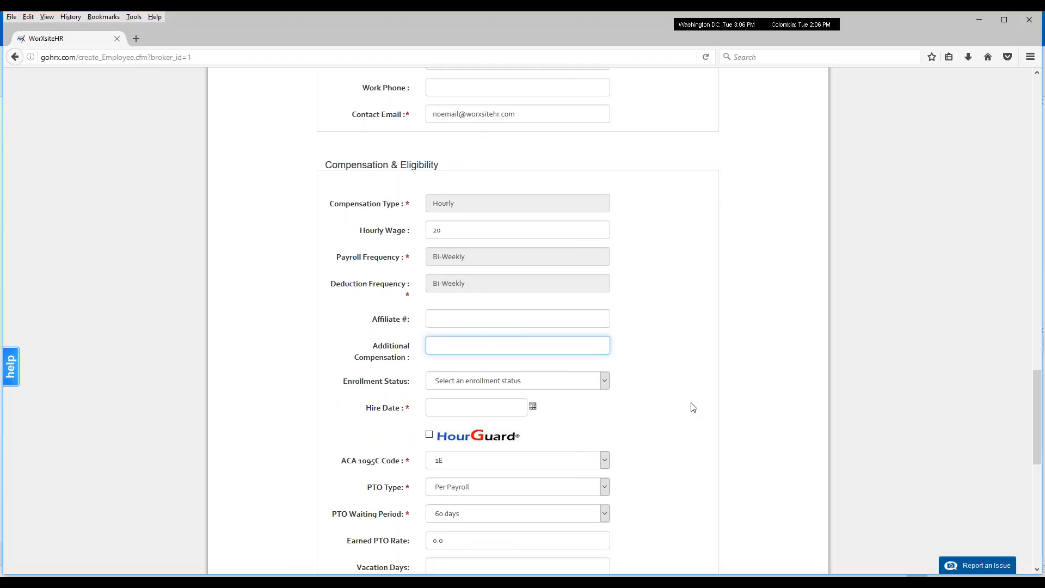
left_click(533, 409)
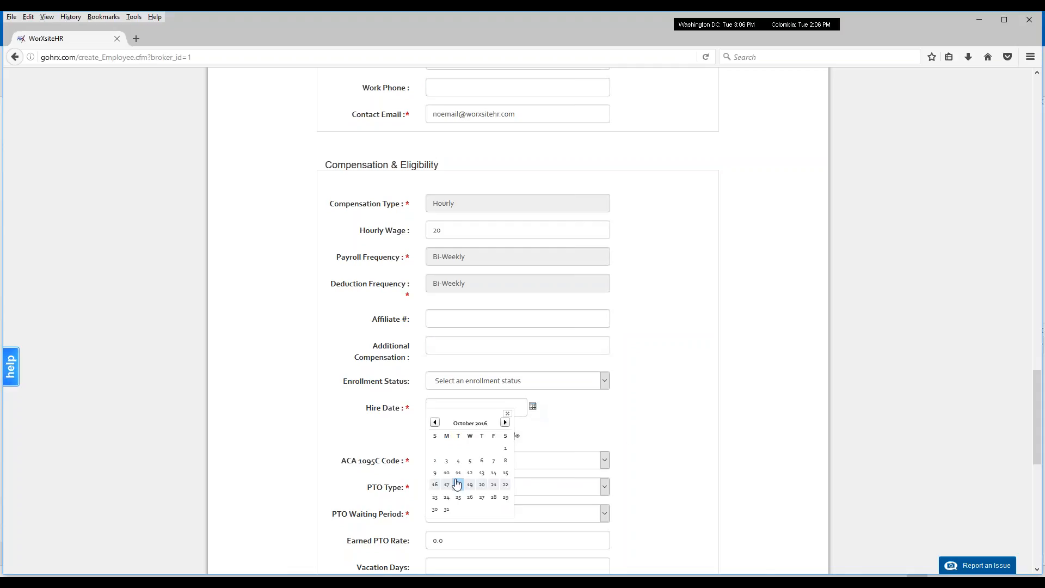
left_click(506, 454)
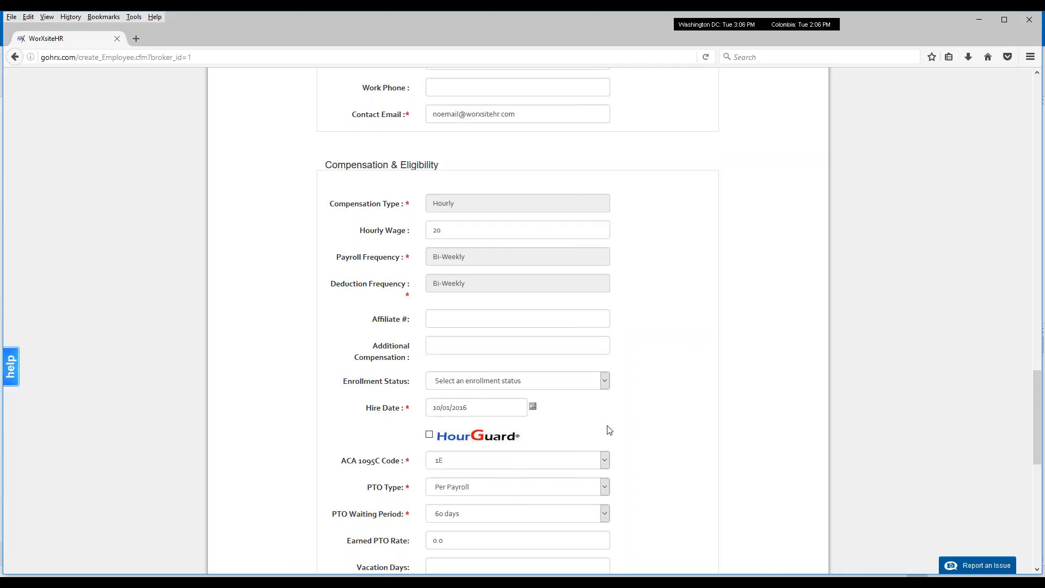
Enable HourGuard for the employee and go over the Earned PTO Rate and Vacation Days fields.
scroll(638, 392, "down", 3)
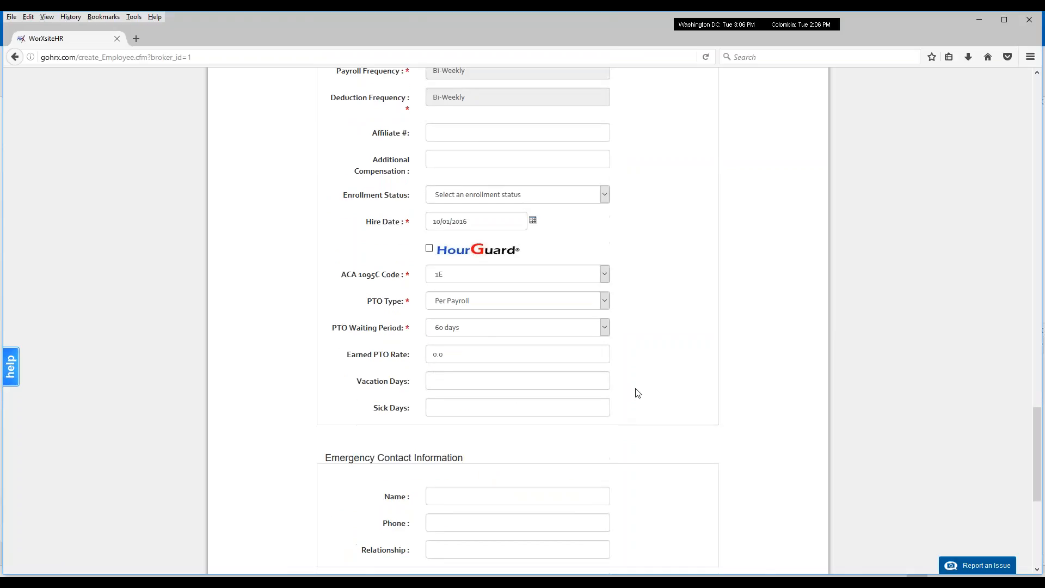
left_click(430, 251)
double_click(437, 354)
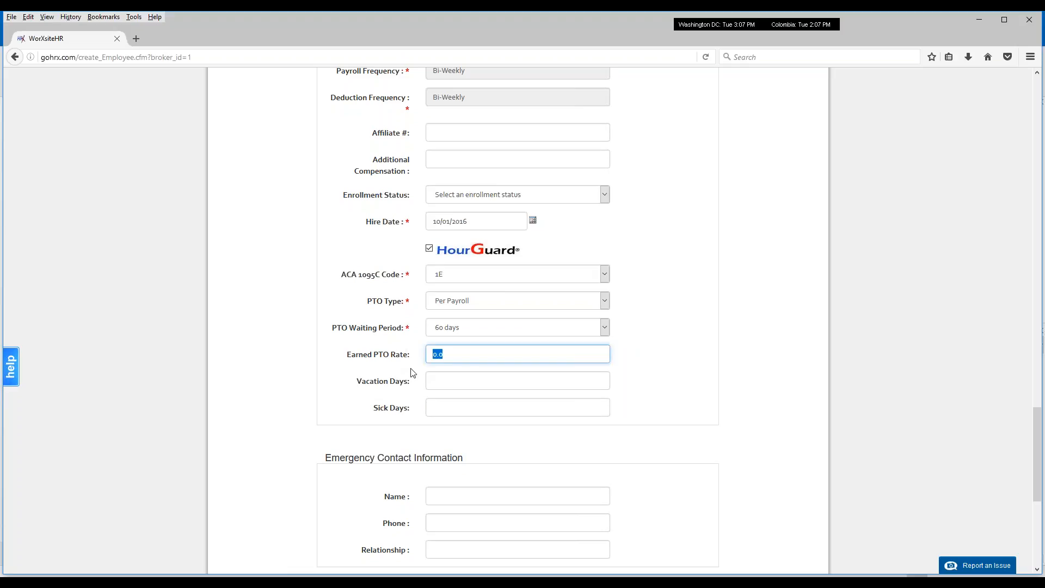
left_click(451, 380)
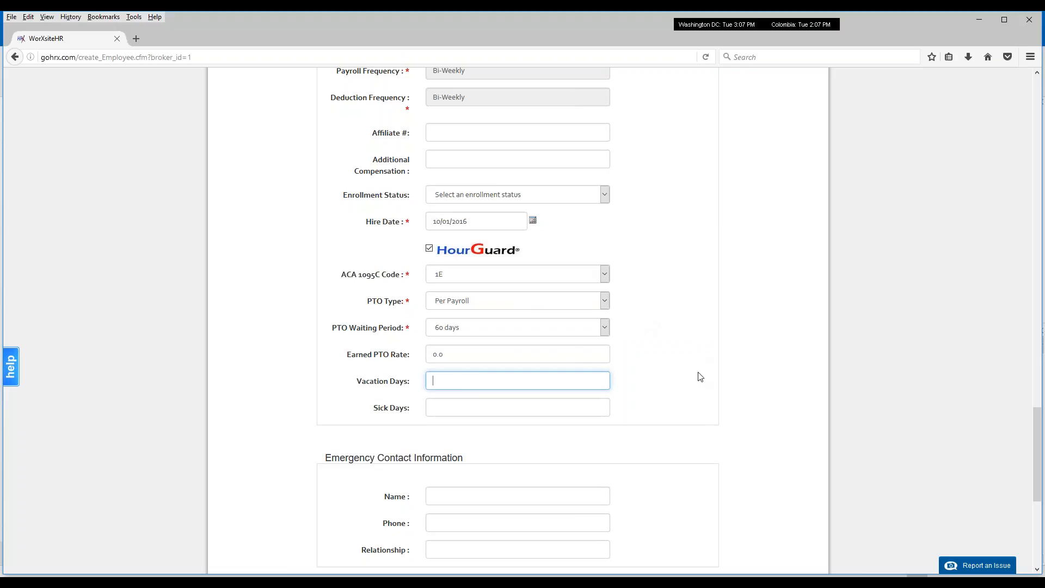
Create the new employee record from the completed form and dismiss the resulting alert.
scroll(698, 374, "down", 5)
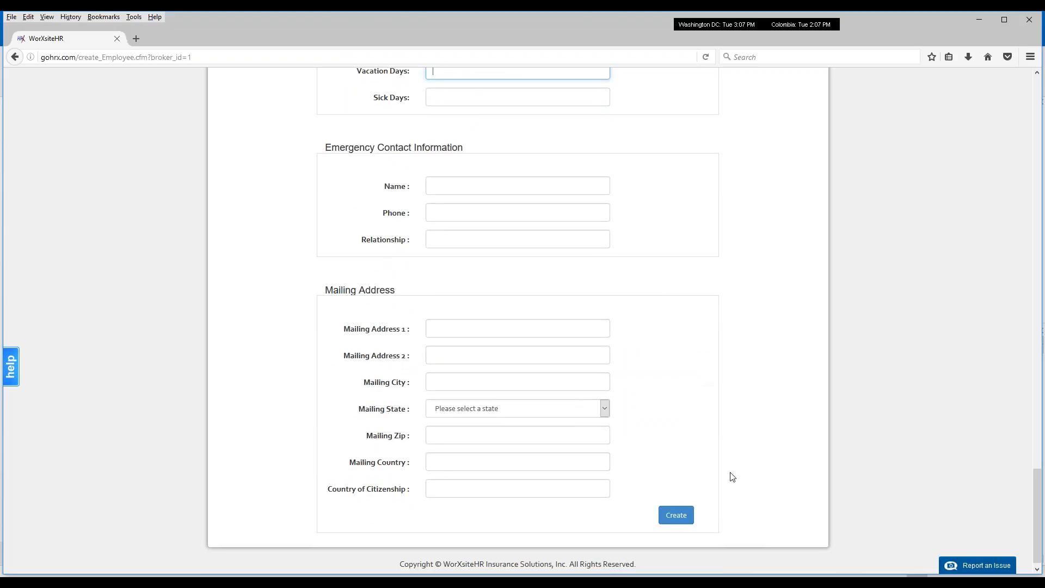
left_click(681, 514)
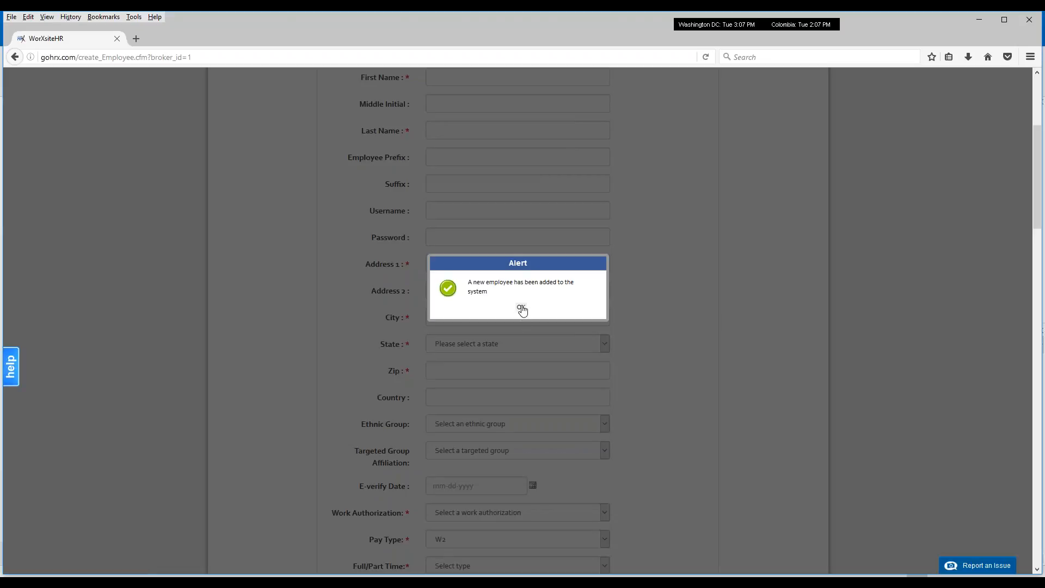
left_click(522, 308)
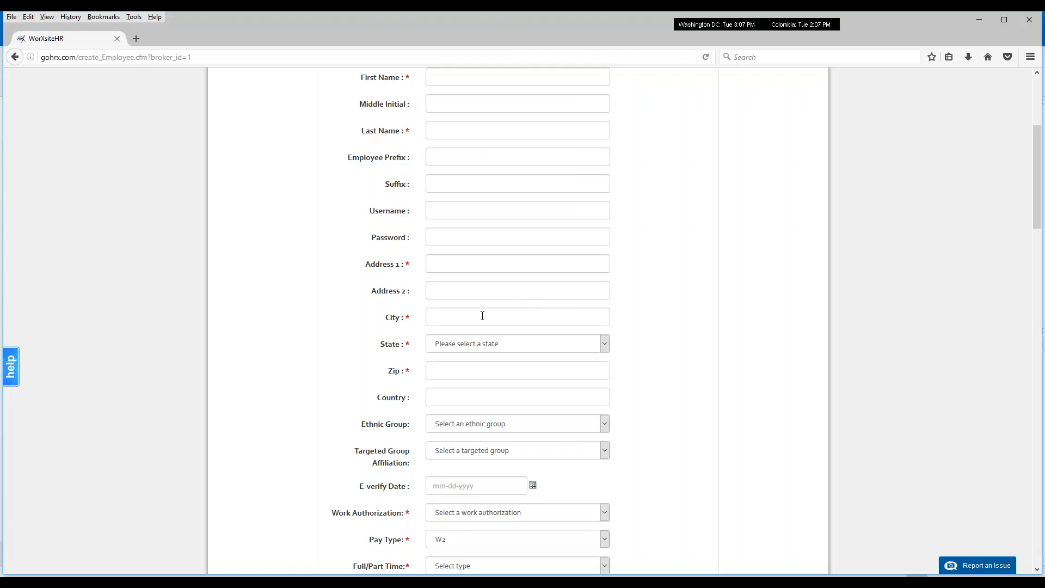